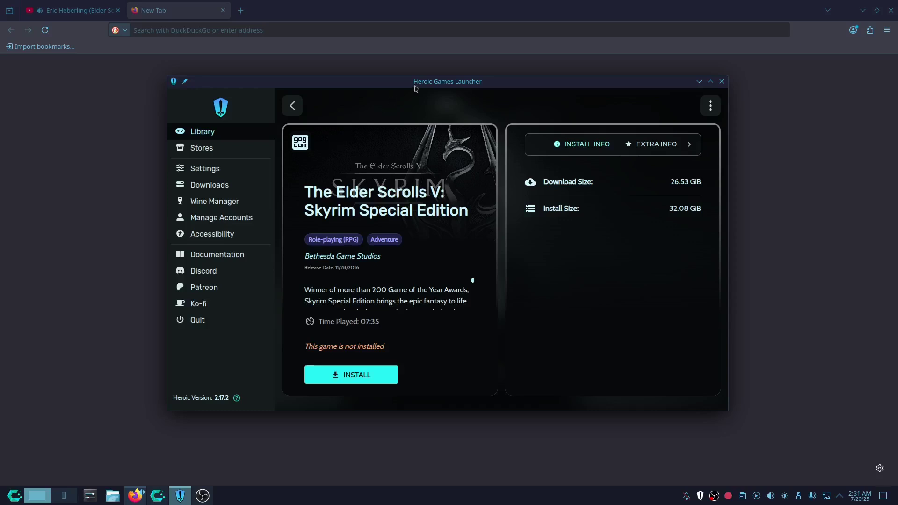
Step: Search 'vortex nexus mod manager' and go to the Vortex files page on Nexus Mods
click(307, 35)
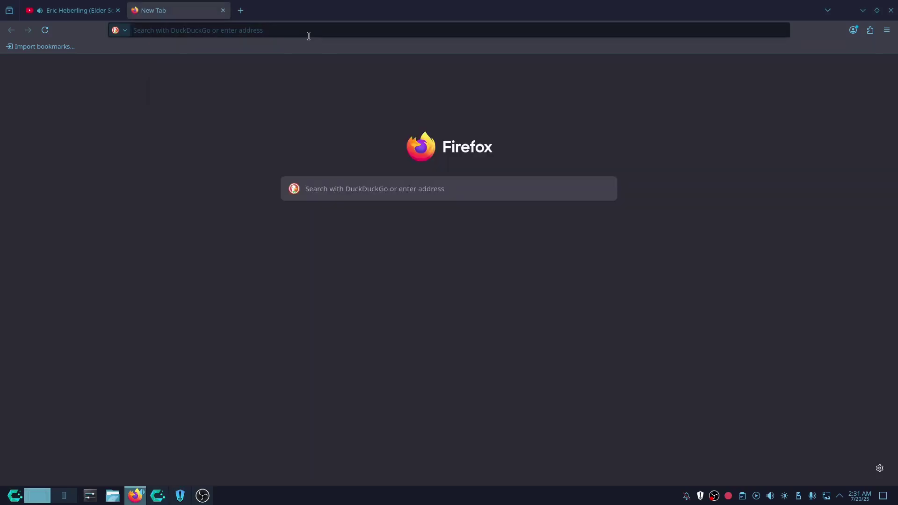
text(vortex nexus)
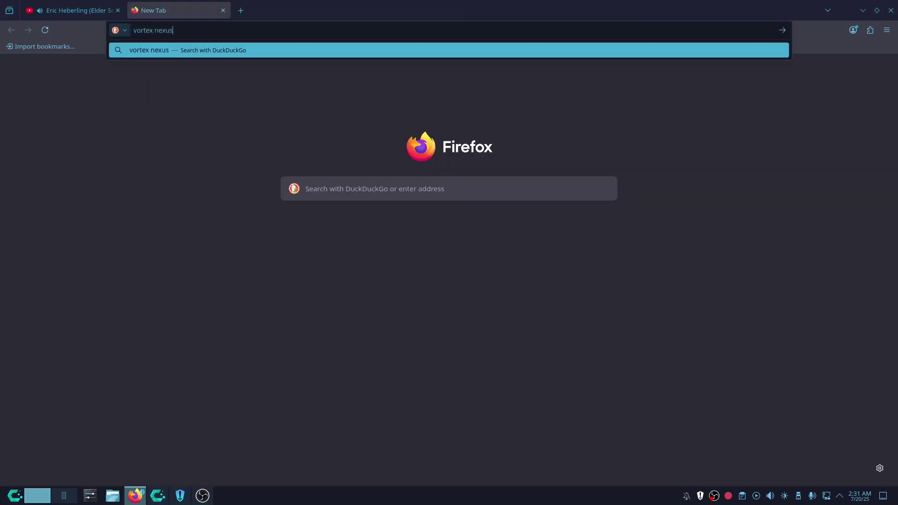
text( mod manager)
key(Return)
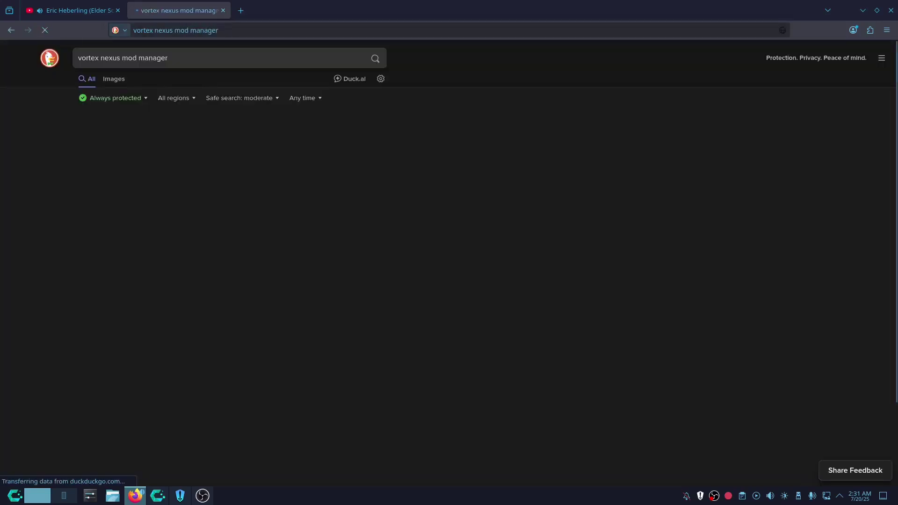
click(178, 139)
click(412, 367)
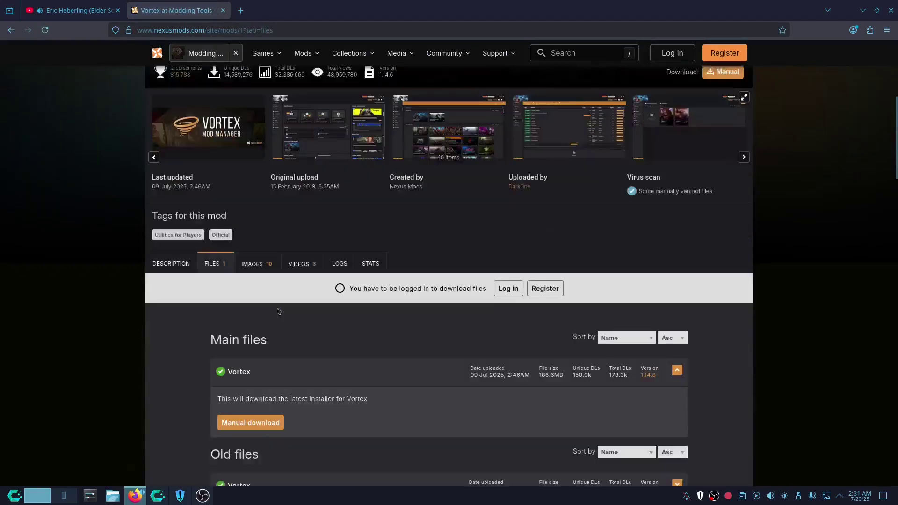
Step: Request the manual download of the latest Vortex, dismiss the required-files notice, and start a new tab
scroll(277, 311, down, 3)
click(250, 270)
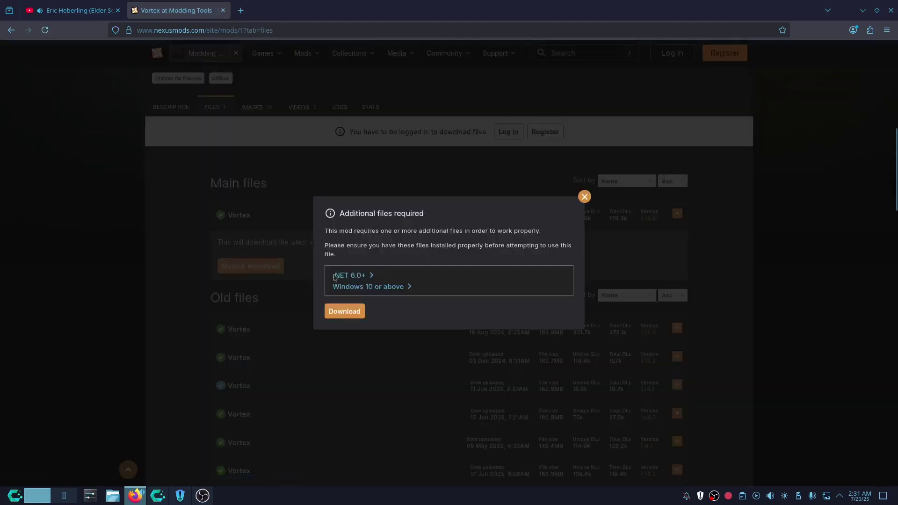
click(584, 196)
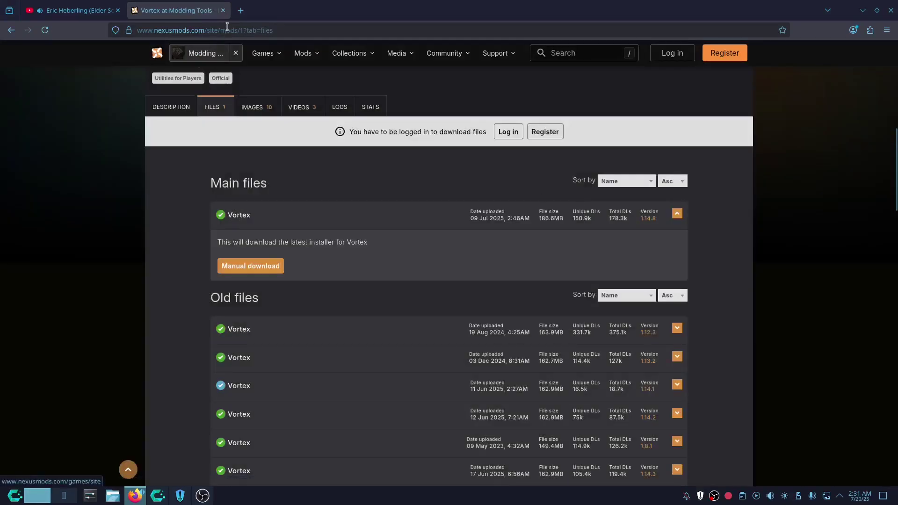
click(240, 12)
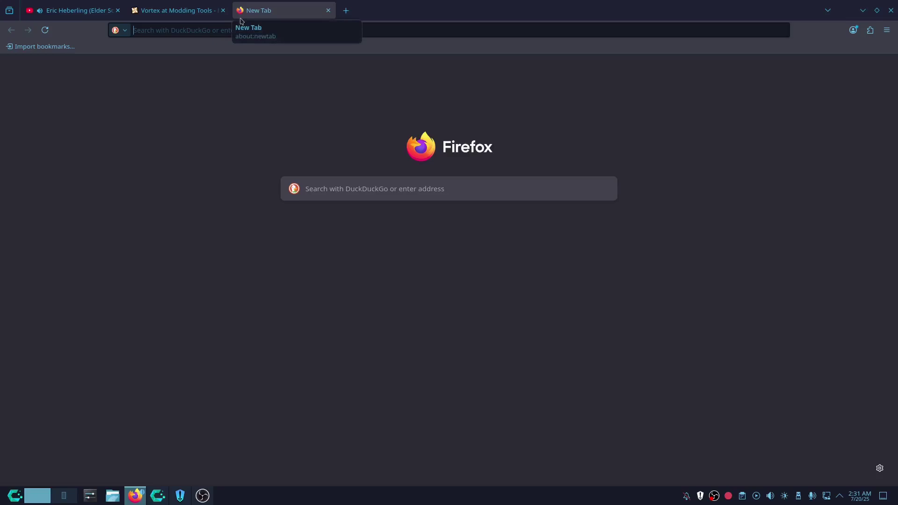
Step: Search 'Skyrim script extender', go to skse.silverlock.org, and highlight the GOG Anniversary Edition download line
text(Skyrim s)
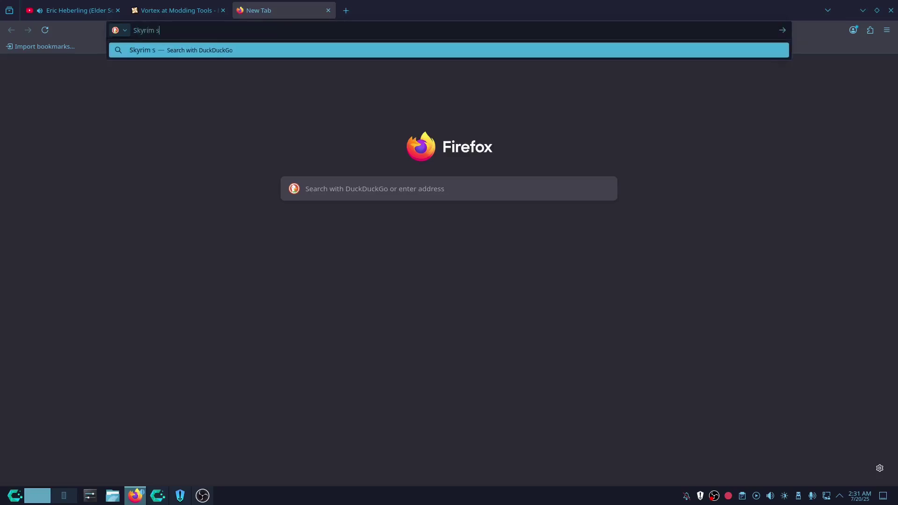
text(cript extender)
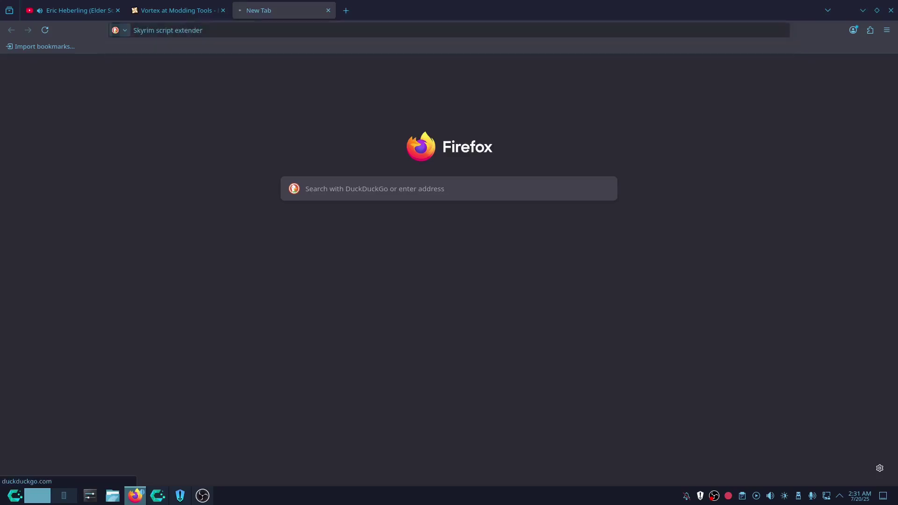
key(Return)
click(150, 139)
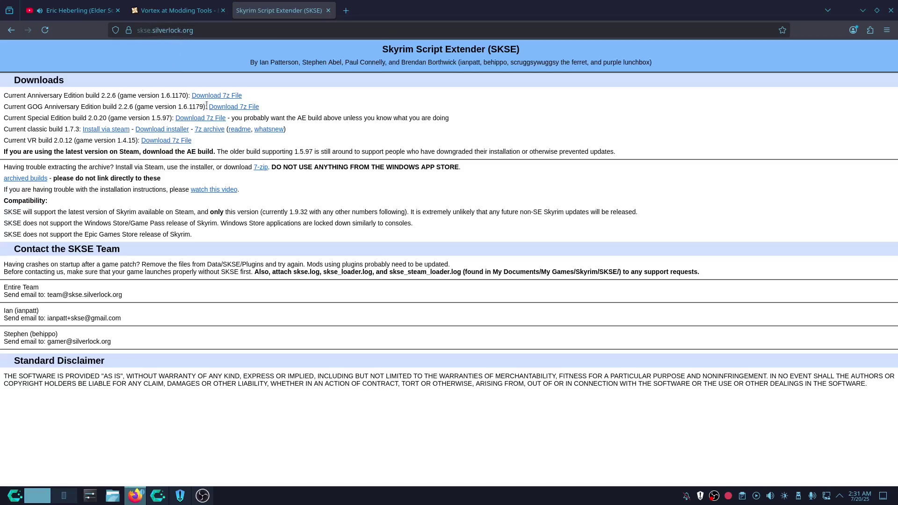
drag(14, 107, 271, 119)
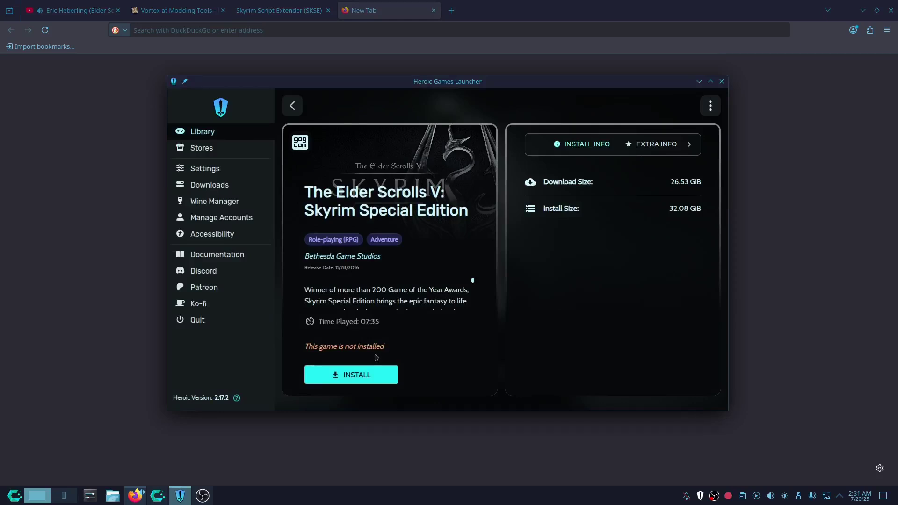
Step: Install Skyrim Special Edition, look over its Wine settings, then launch it with Play Now
click(367, 376)
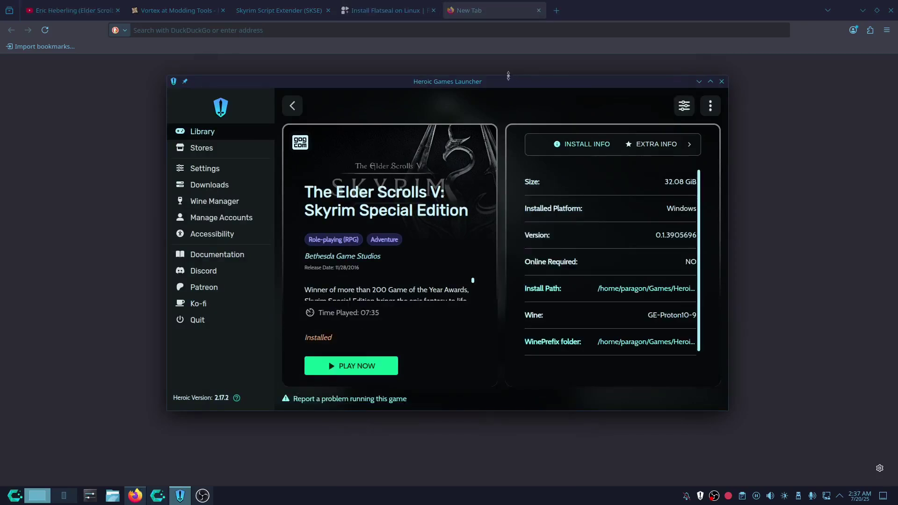
drag(495, 85, 445, 72)
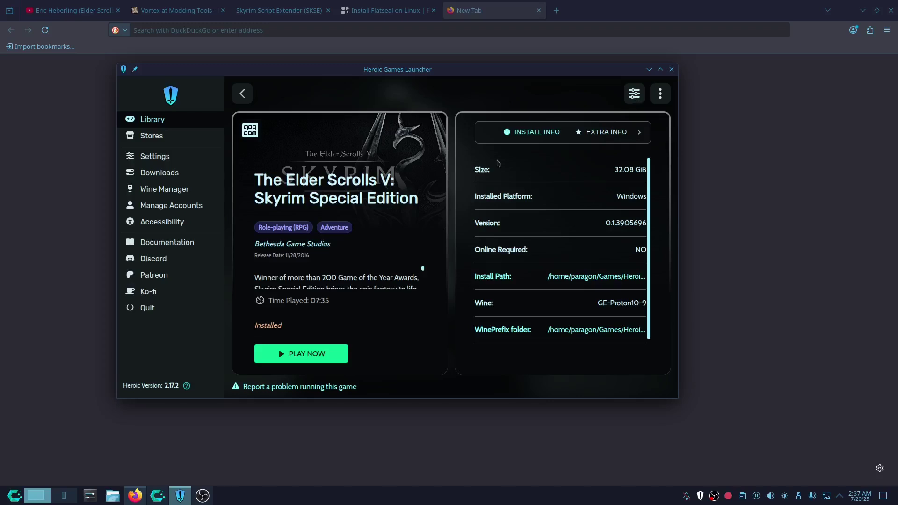
click(634, 94)
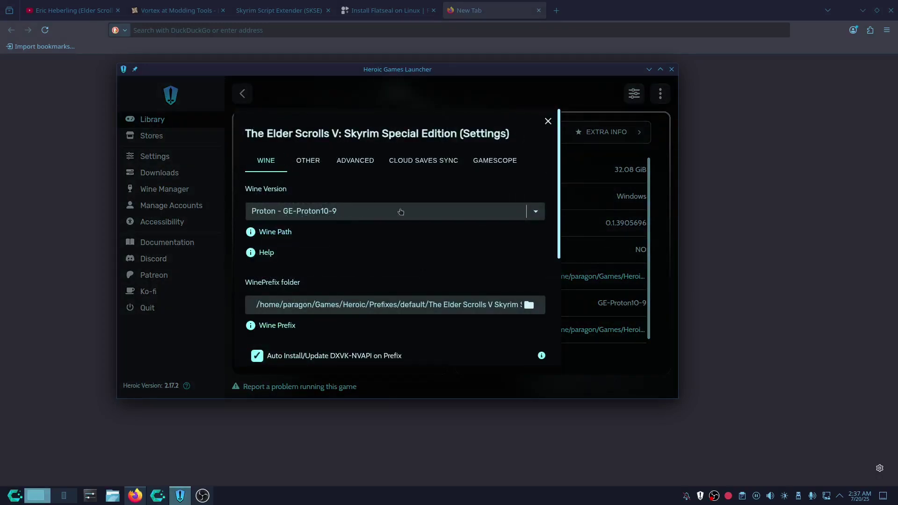
scroll(562, 217, down, 5)
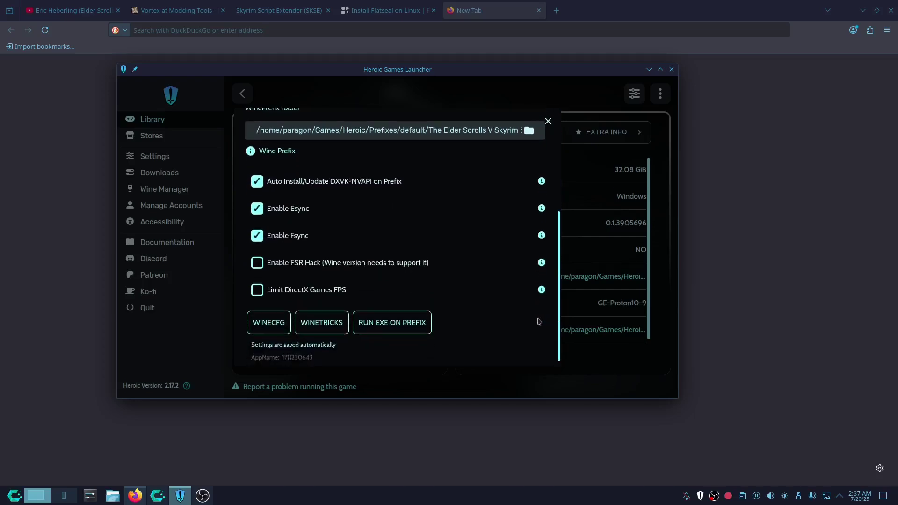
scroll(559, 280, up, 5)
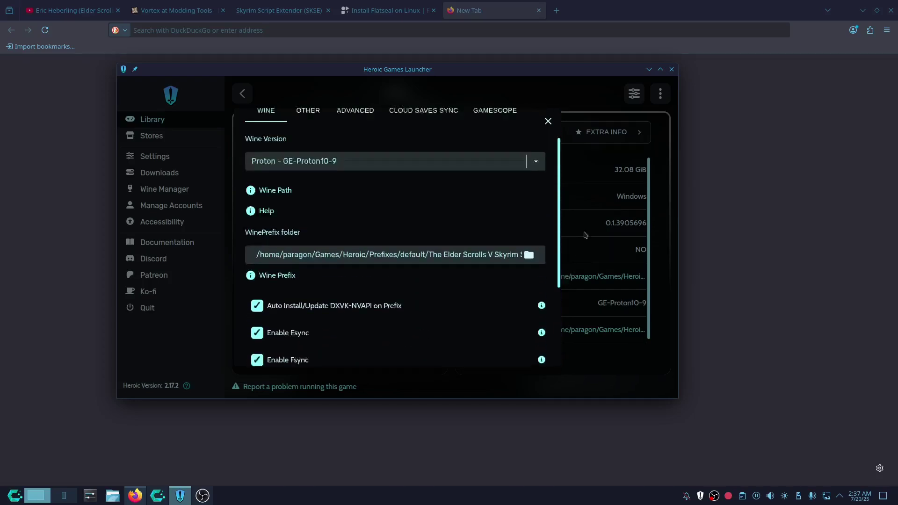
click(548, 121)
click(306, 358)
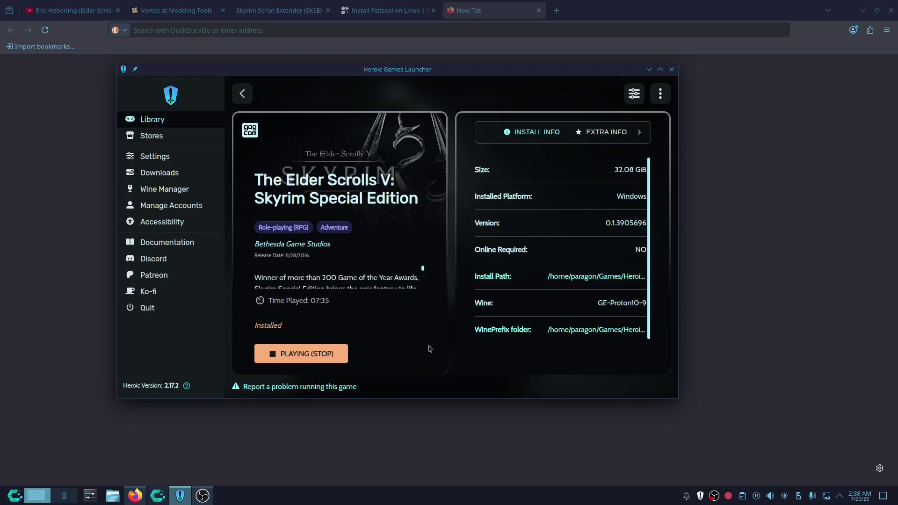
Step: Accept the detected video hardware settings and start Skyrim from its launcher
click(449, 258)
click(448, 257)
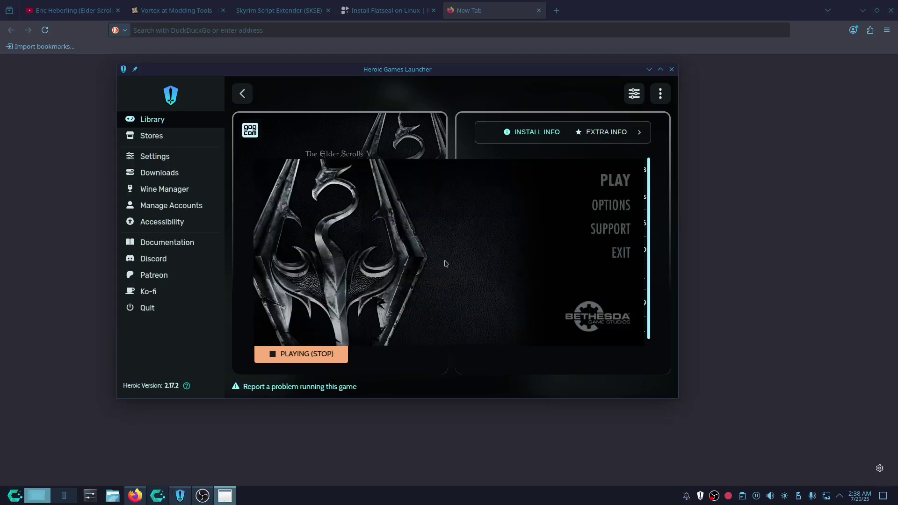
click(614, 182)
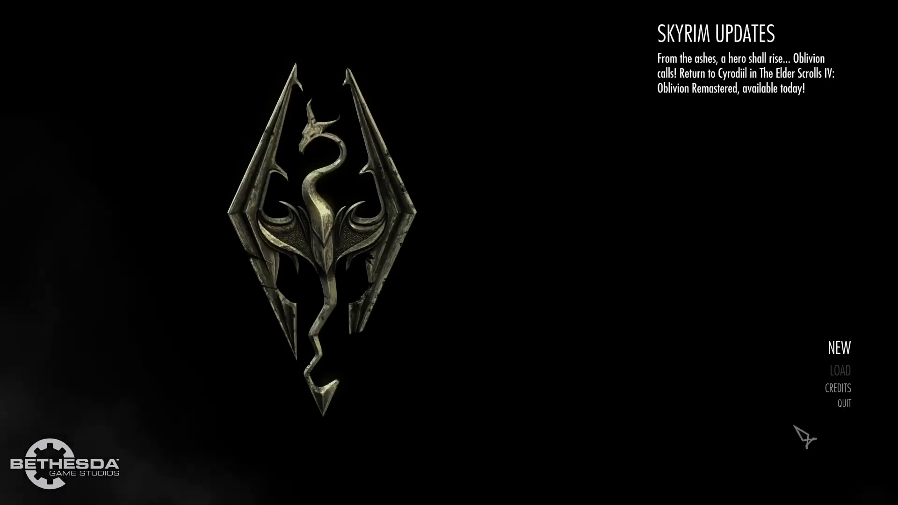
Step: Quit Skyrim from its main menu and bring up the game's install folder from Heroic's extra options
click(844, 404)
click(648, 458)
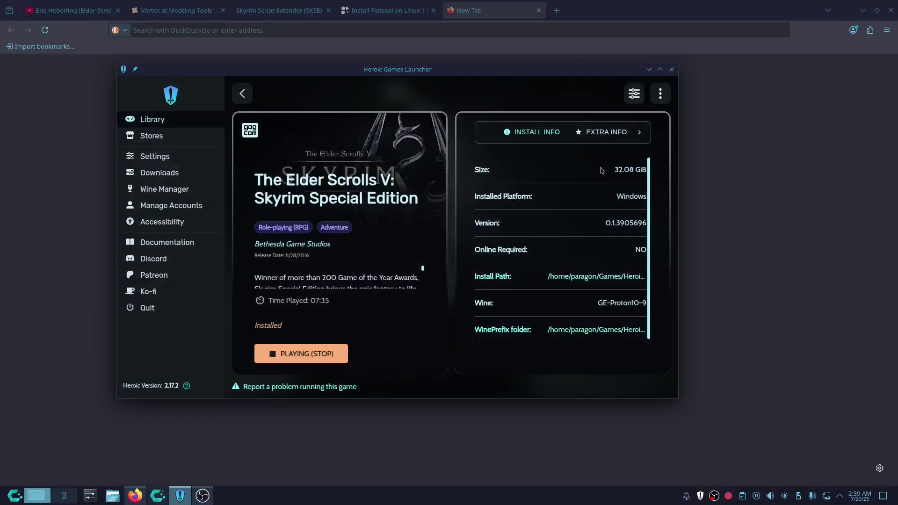
click(660, 100)
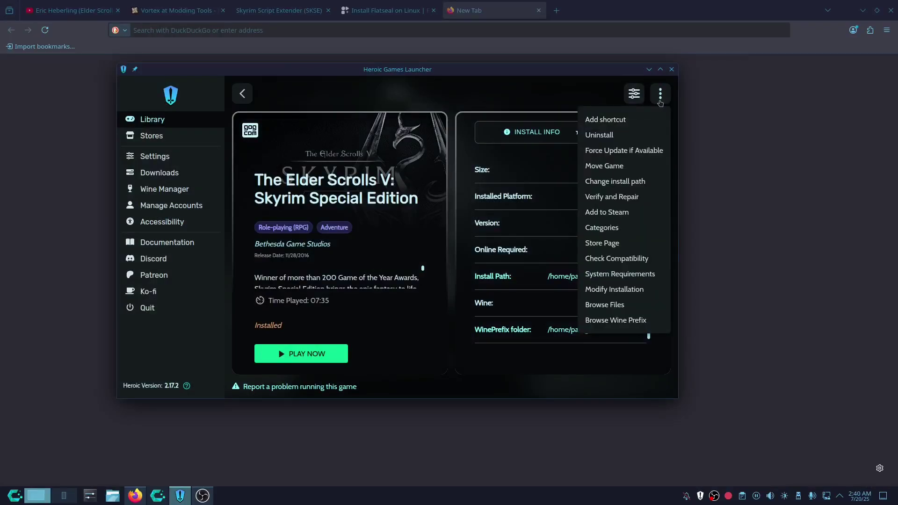
click(599, 306)
Step: Open a second Dolphin window on Downloads and open the skse64_2_02_06_gog.7z archive
drag(423, 97, 436, 58)
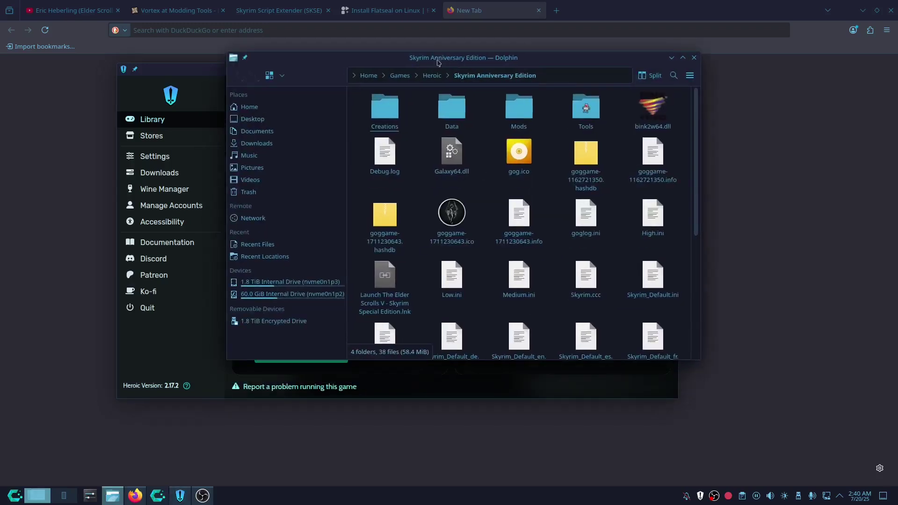
right_click(112, 495)
click(140, 407)
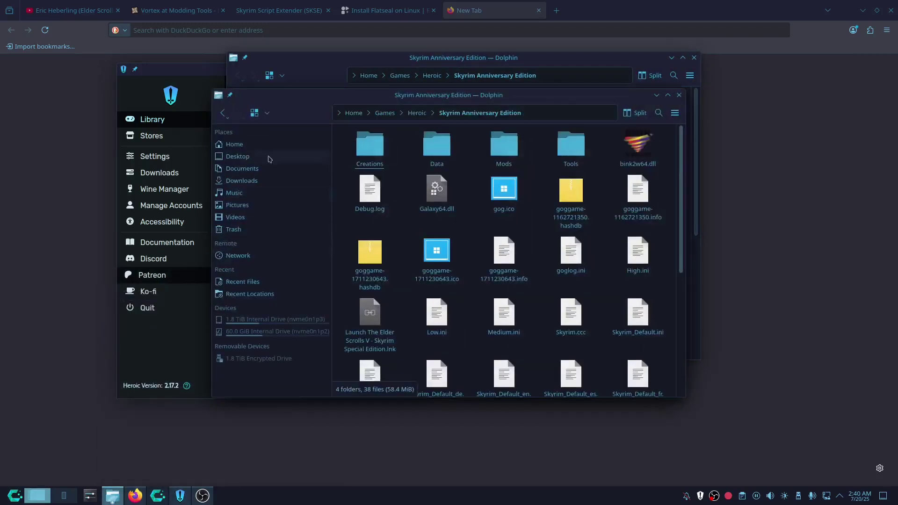
drag(349, 102, 199, 57)
click(91, 139)
drag(277, 54, 204, 51)
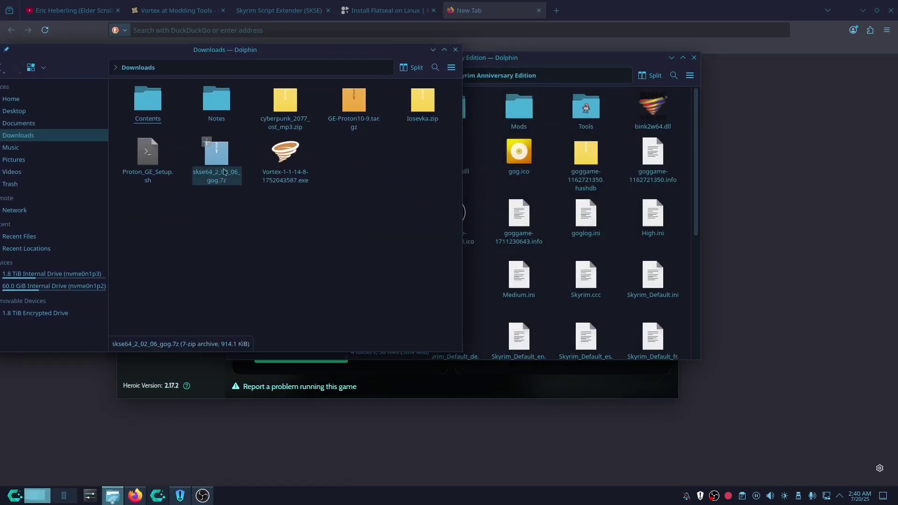
double_click(214, 172)
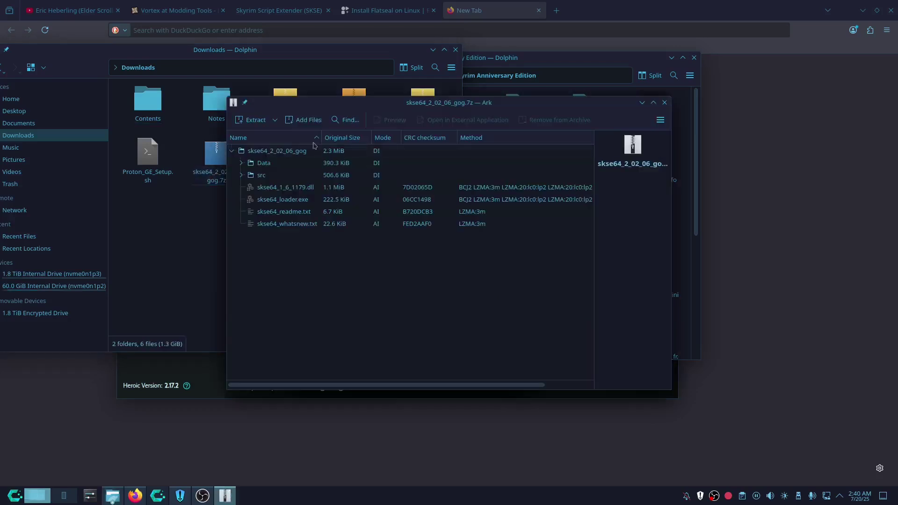
Step: Copy all archive entries, Data through skse64_whatsnew.txt, into the Skyrim Anniversary Edition folder
drag(406, 119, 306, 96)
drag(607, 60, 739, 50)
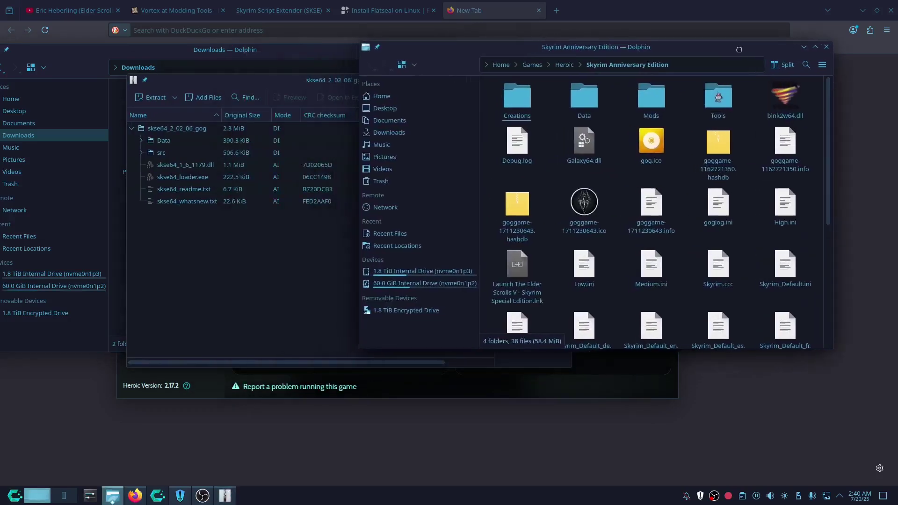
drag(478, 60, 549, 69)
drag(288, 82, 199, 66)
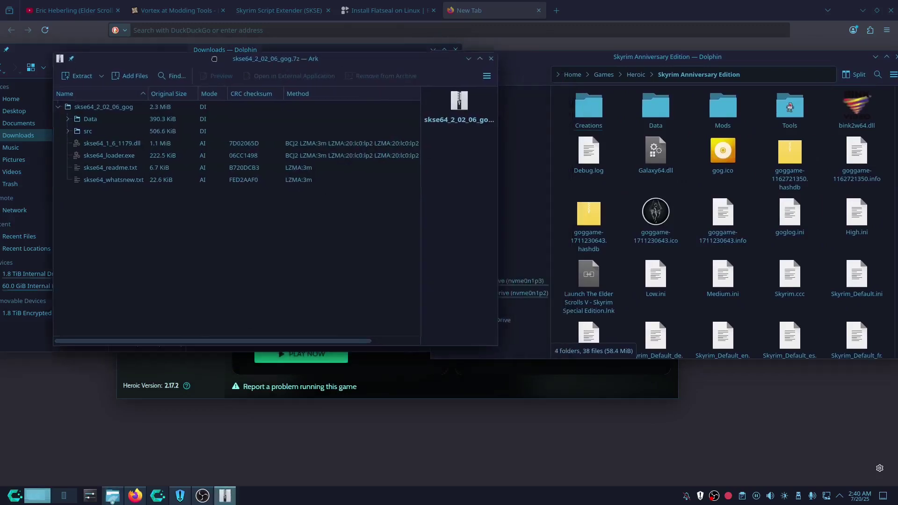
click(82, 127)
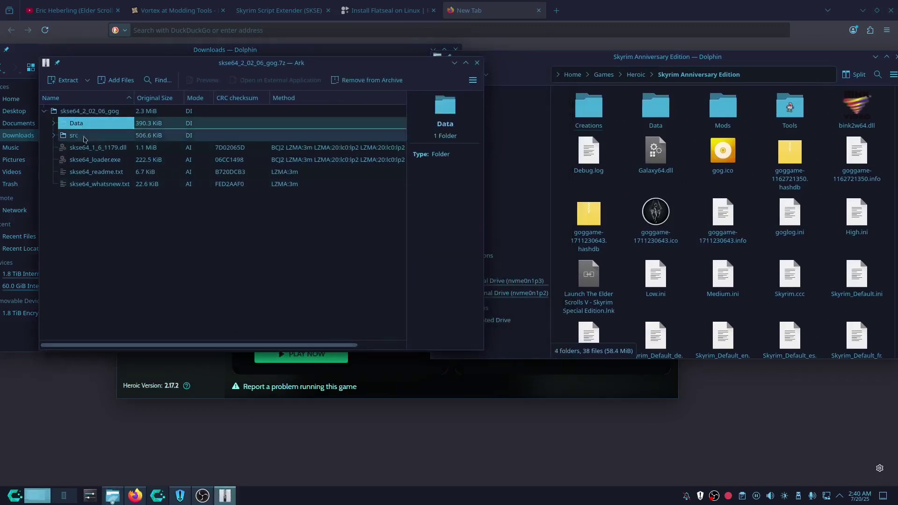
shift+click(98, 184)
drag(80, 163, 631, 205)
scroll(628, 206, down, 5)
click(455, 49)
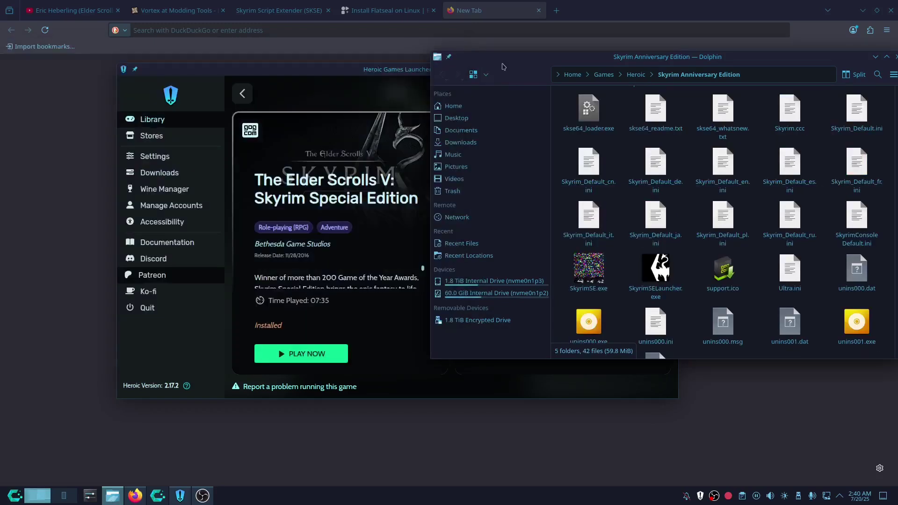
Step: Rename SkyrimSELauncher.exe to SkyrimSELauncher.exe.bak
drag(503, 67, 403, 72)
scroll(552, 235, down, 1)
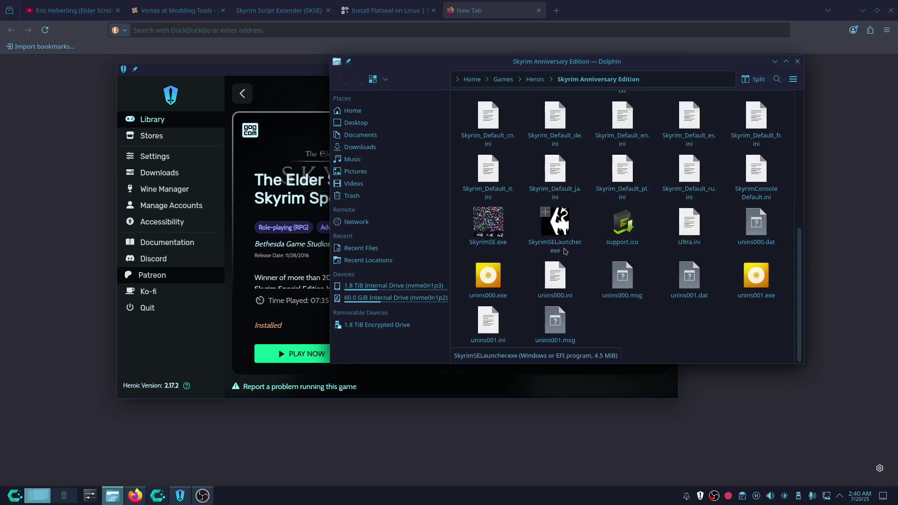
scroll(565, 250, up, 2)
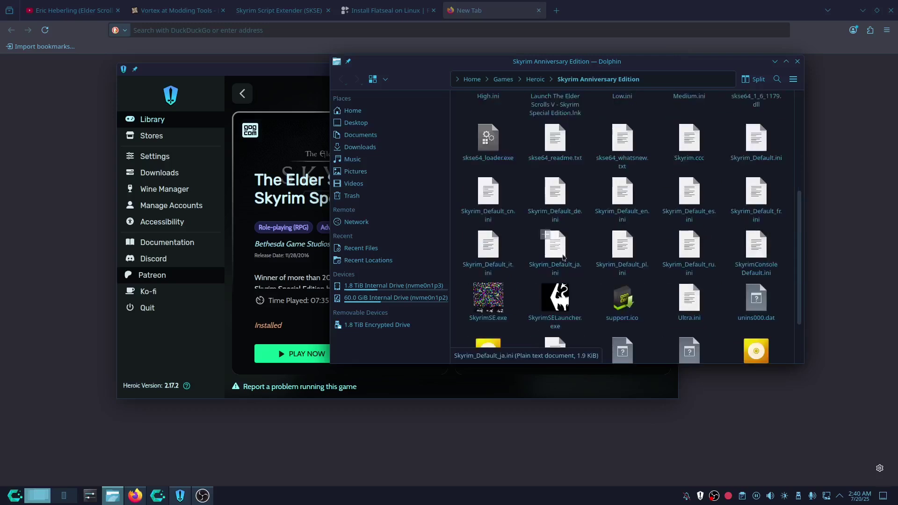
scroll(564, 257, down, 2)
right_click(565, 242)
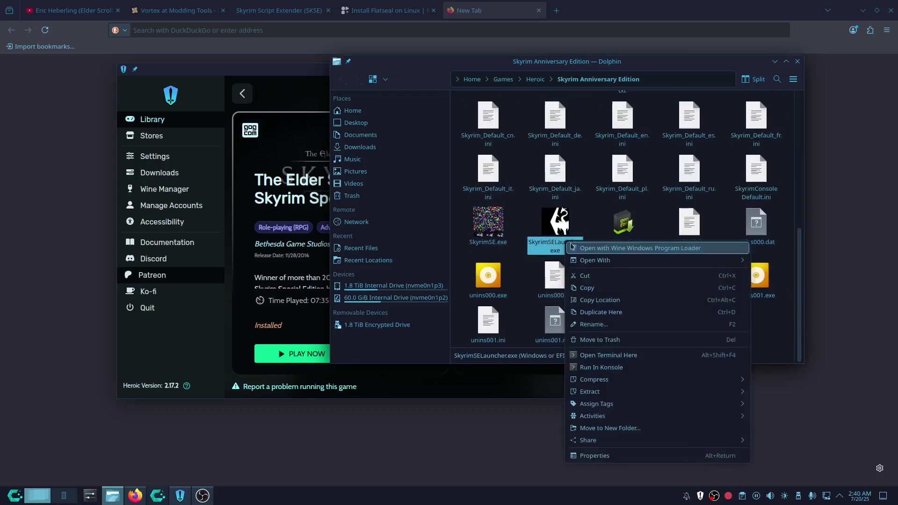
click(594, 325)
key(End)
text(.bak)
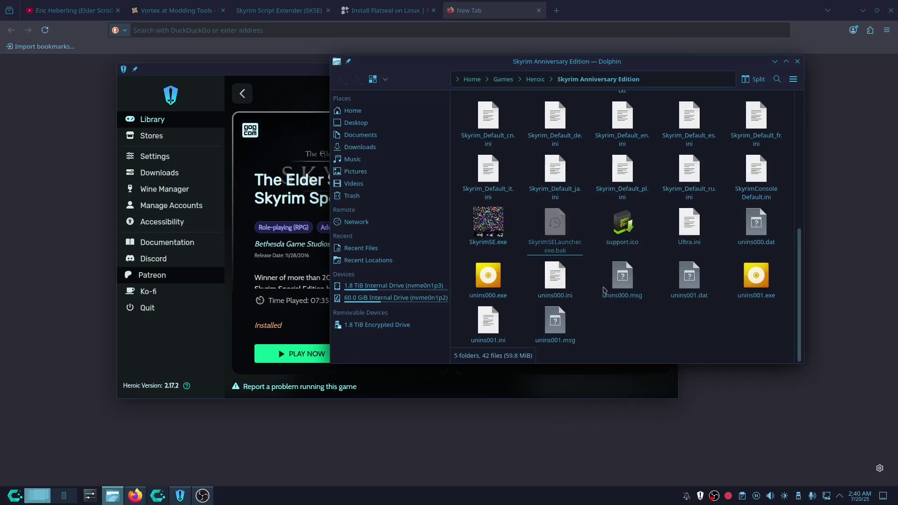
Step: Paste a copy of skse64_loader.exe named SkyrimSELauncher.exe, then return to Skyrim's settings in Heroic
scroll(514, 211, up, 2)
click(488, 154)
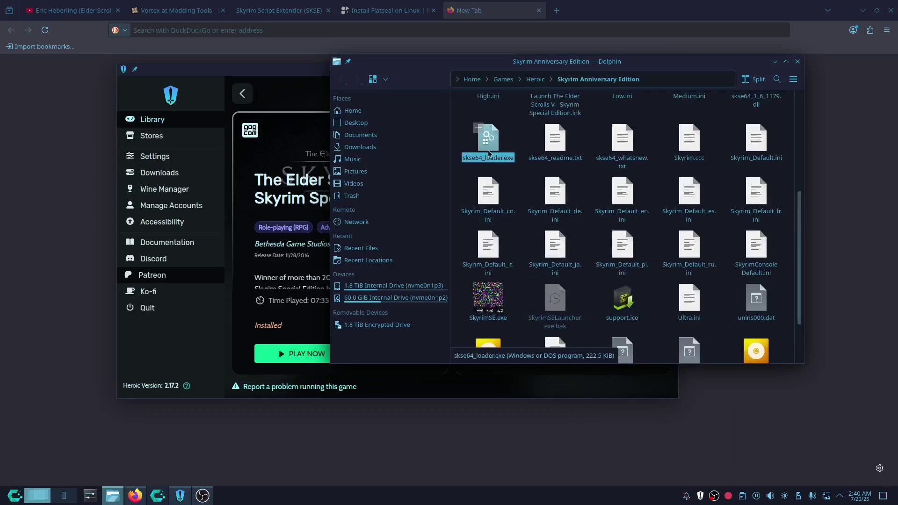
scroll(501, 162, down, 2)
click(605, 328)
key(ctrl+v)
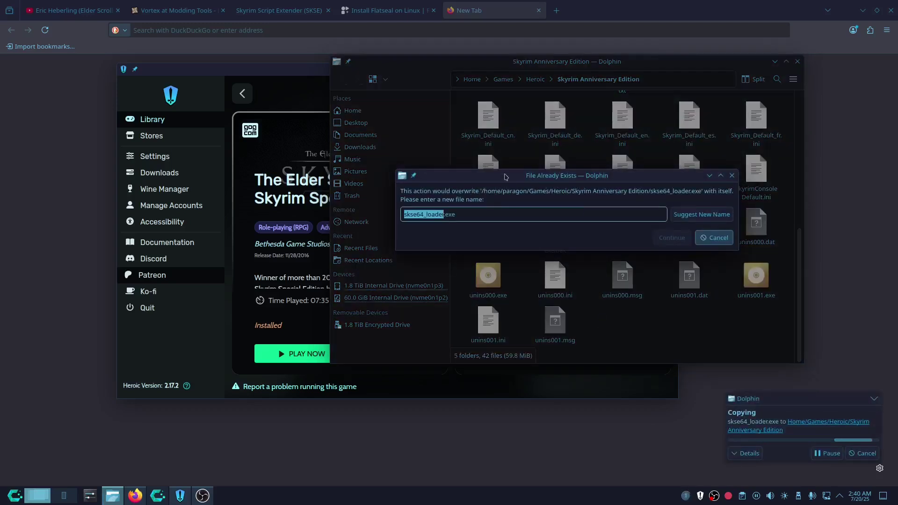
text(Sky)
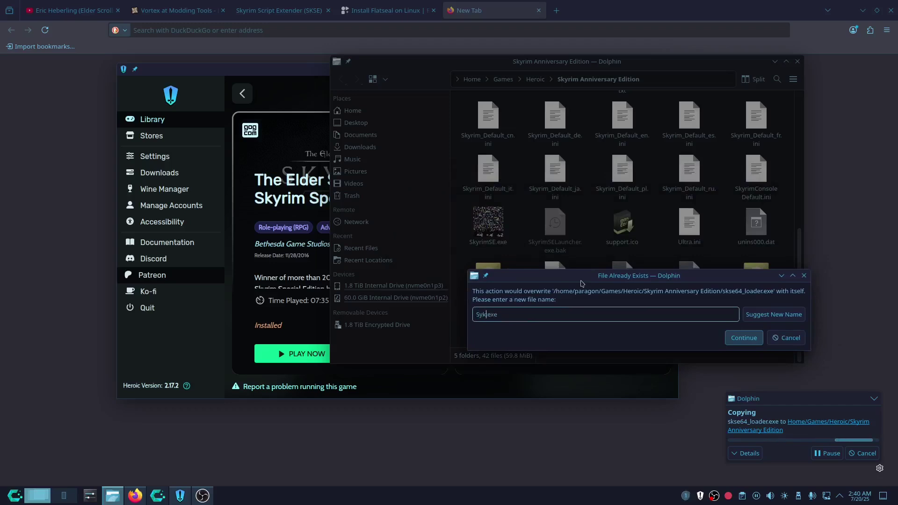
text(rimSELau)
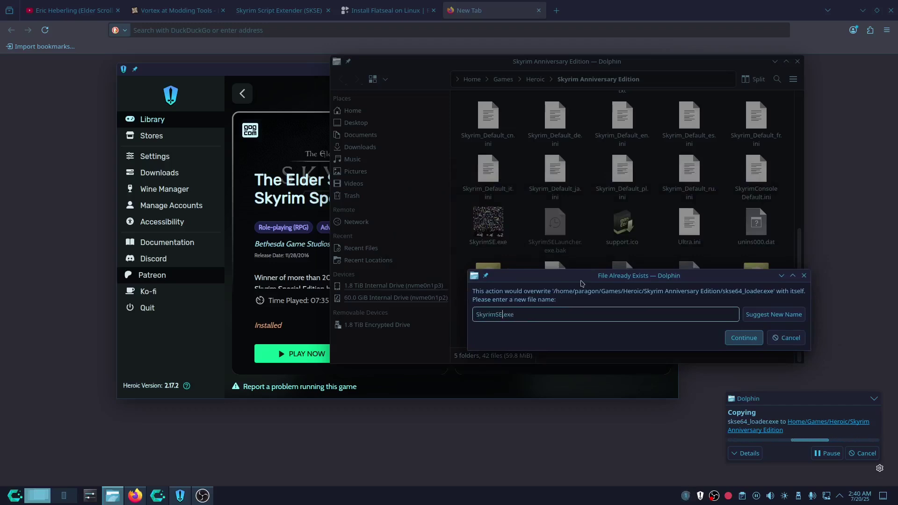
text(ncher)
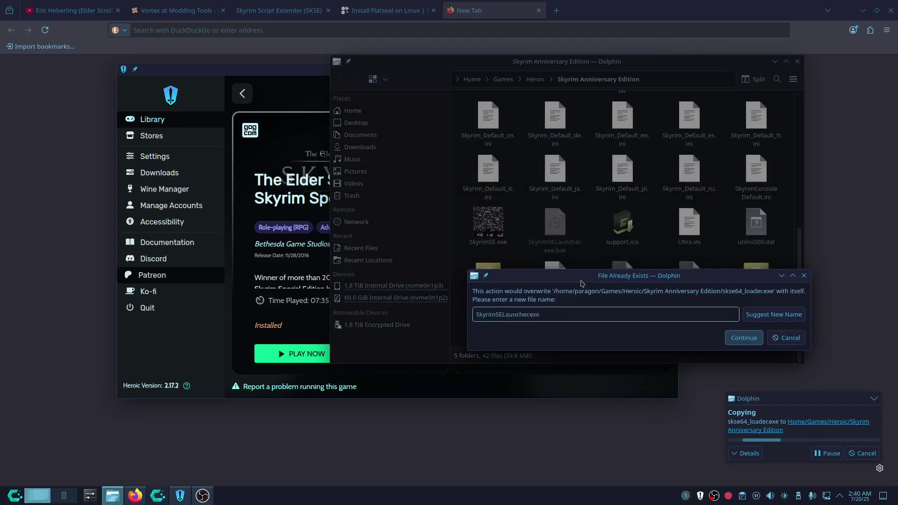
key(Return)
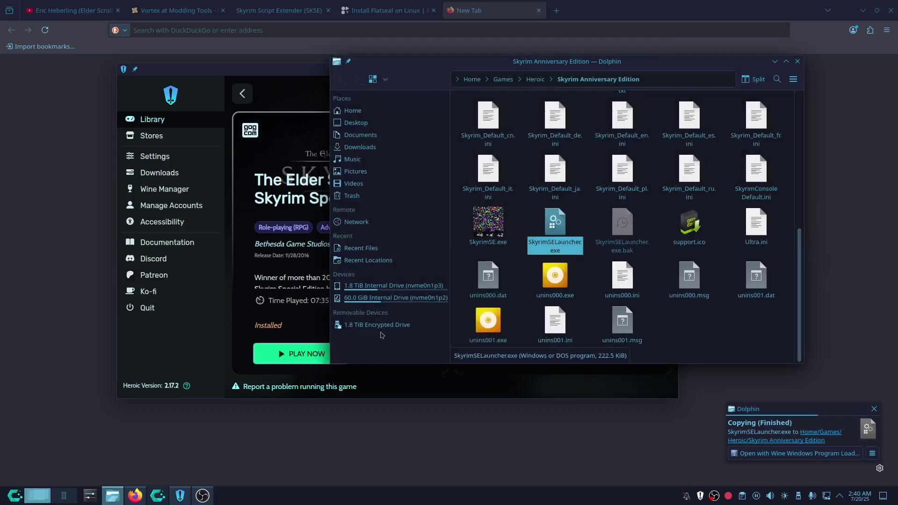
click(594, 260)
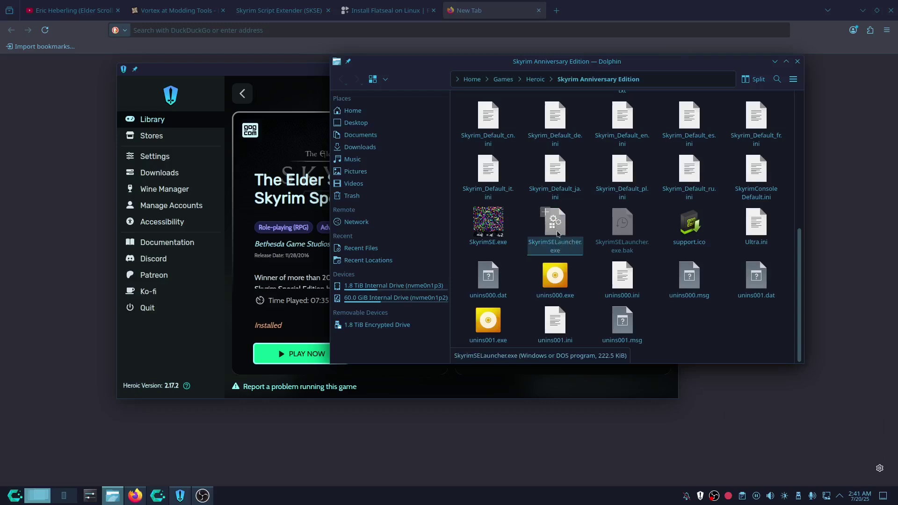
key(alt+Tab)
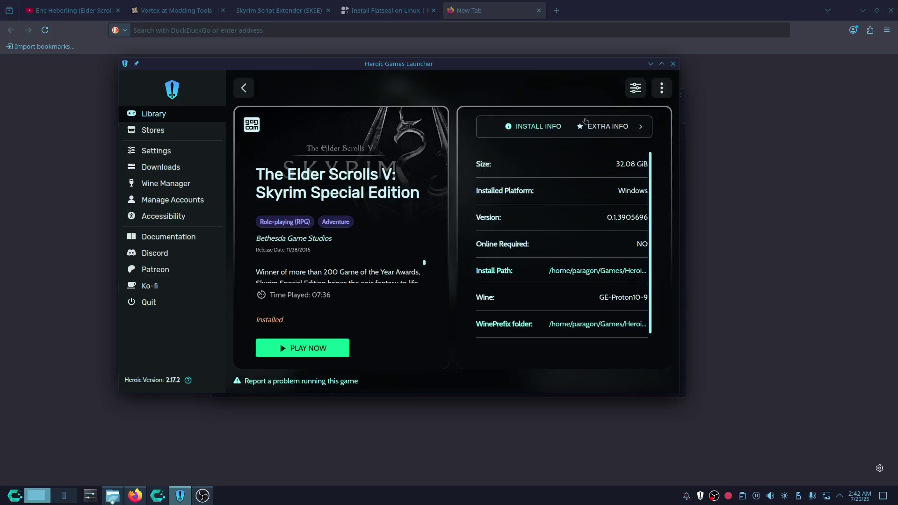
click(636, 88)
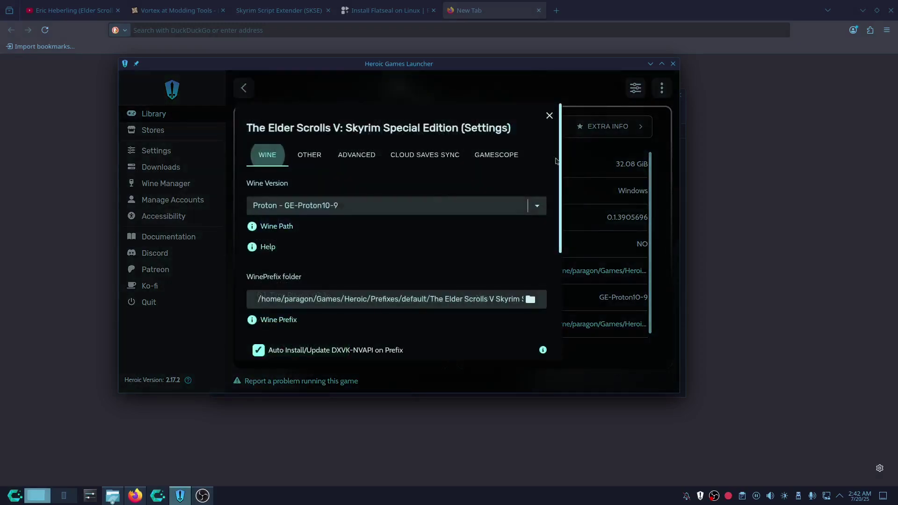
Step: Install dotnetdesktop6 into Skyrim's default Wine prefix through the Winetricks GUI
scroll(557, 163, down, 5)
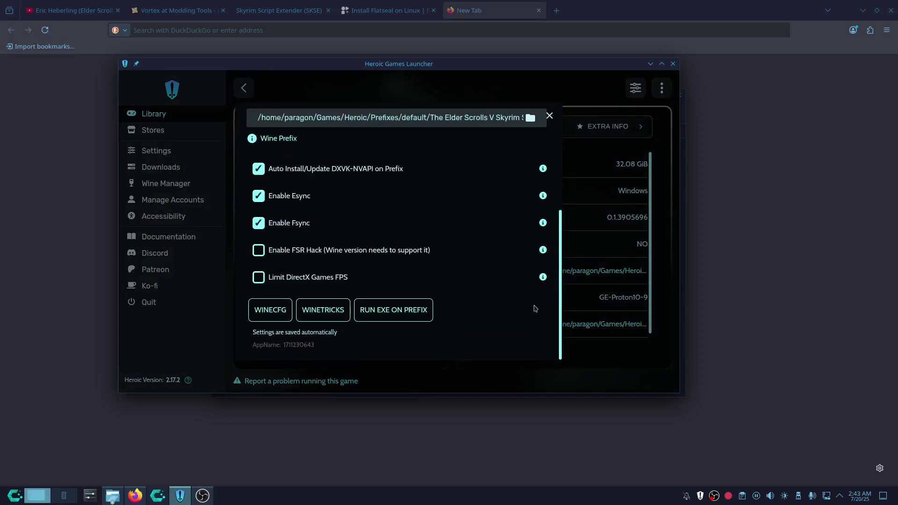
click(327, 316)
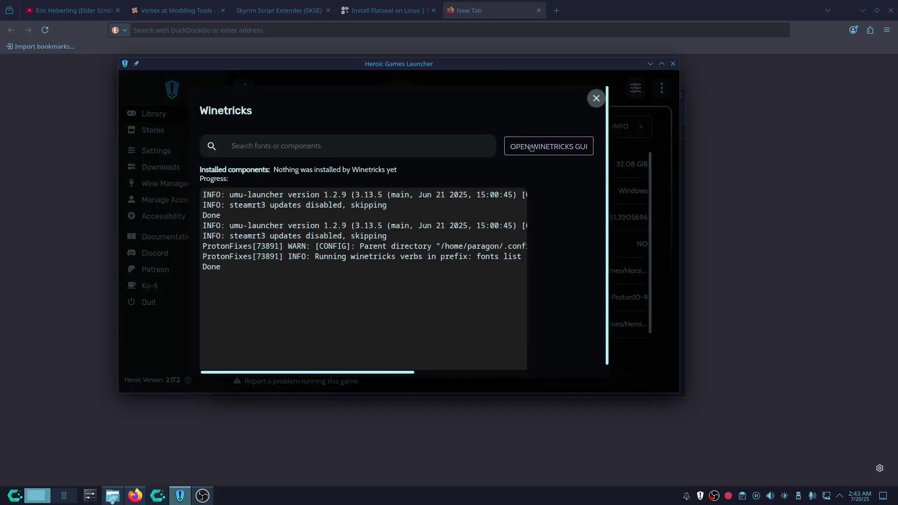
click(531, 147)
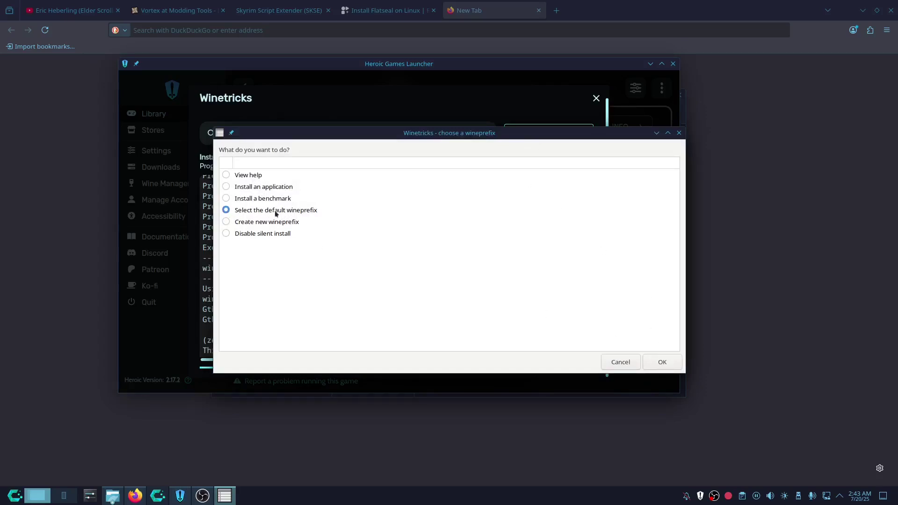
click(647, 363)
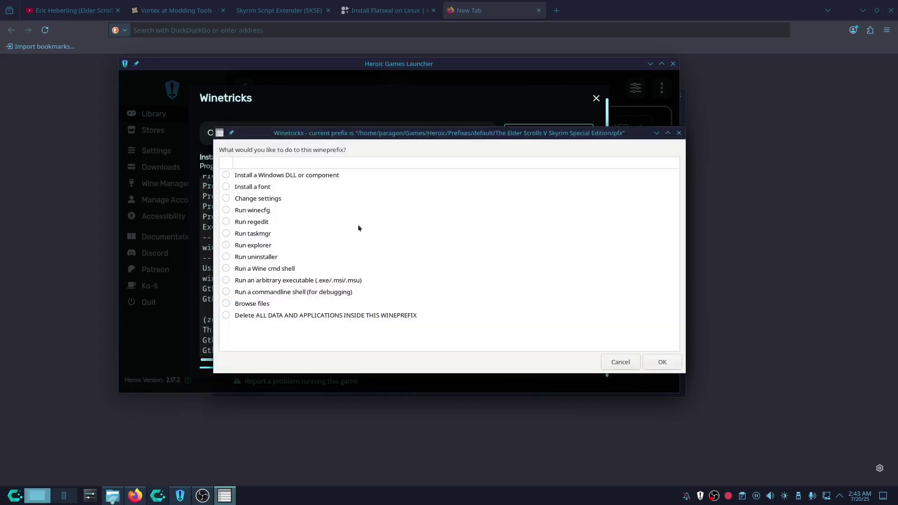
click(228, 176)
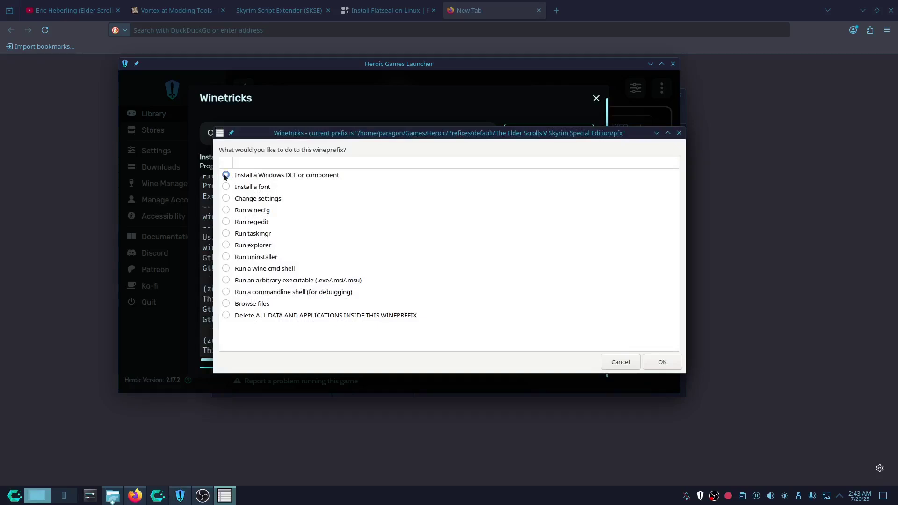
click(672, 362)
drag(676, 187, 668, 233)
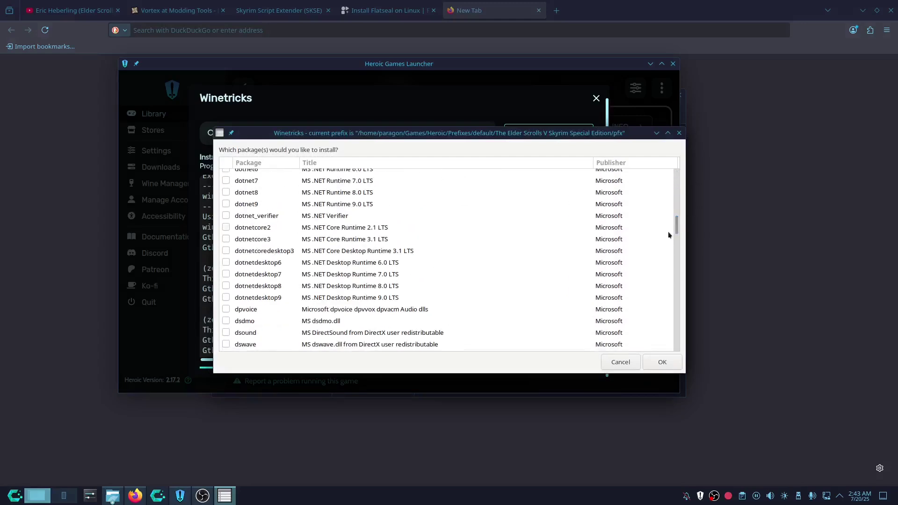
click(226, 262)
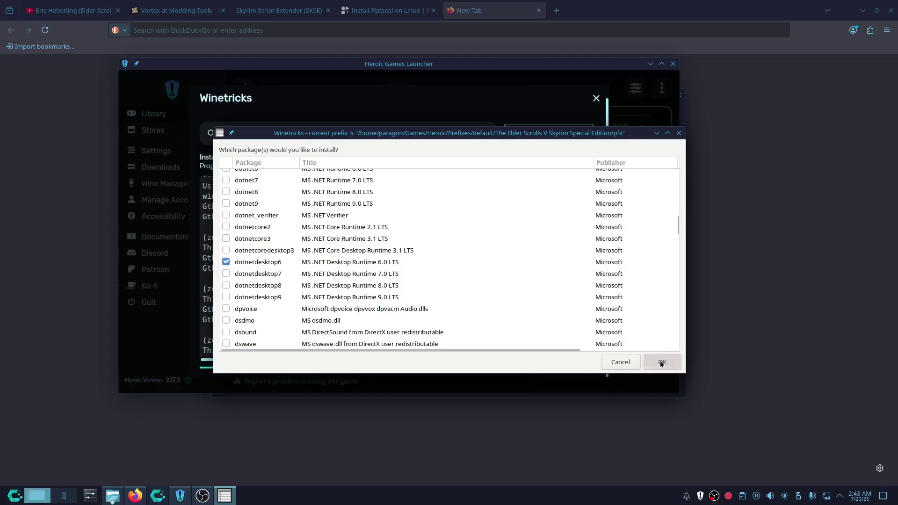
click(662, 363)
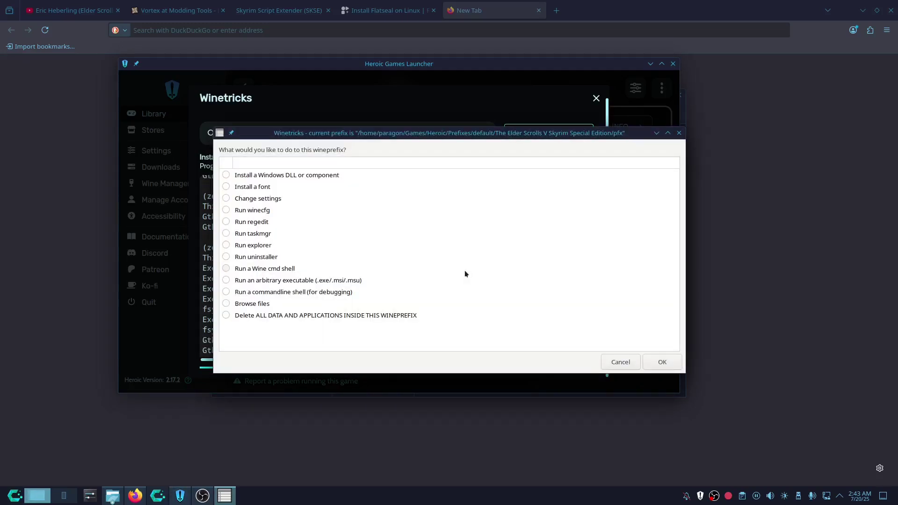
Step: Exit Winetricks, re-check the installed components, and start choosing an EXE to run in the prefix
click(669, 367)
click(626, 366)
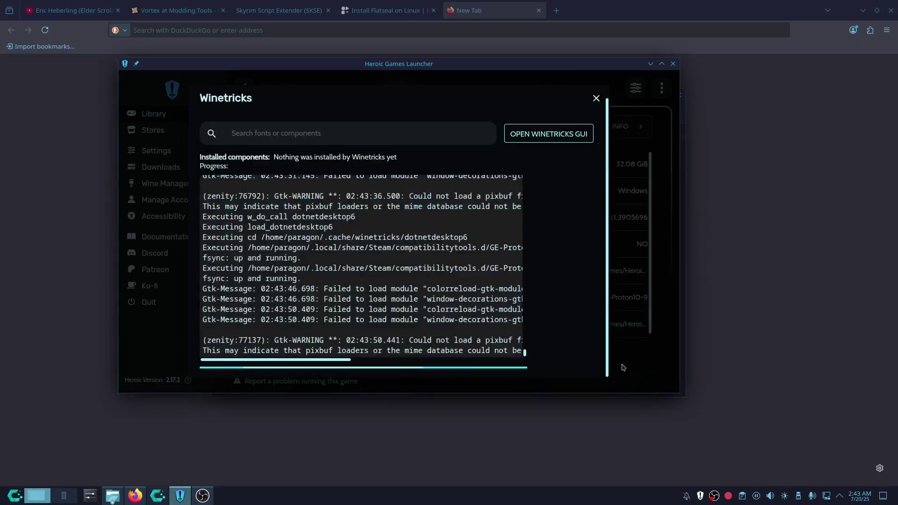
click(596, 97)
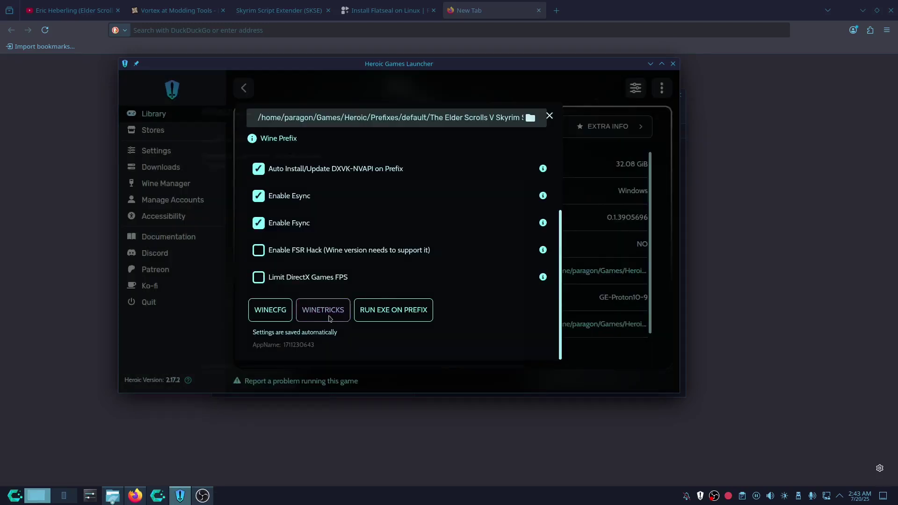
click(328, 318)
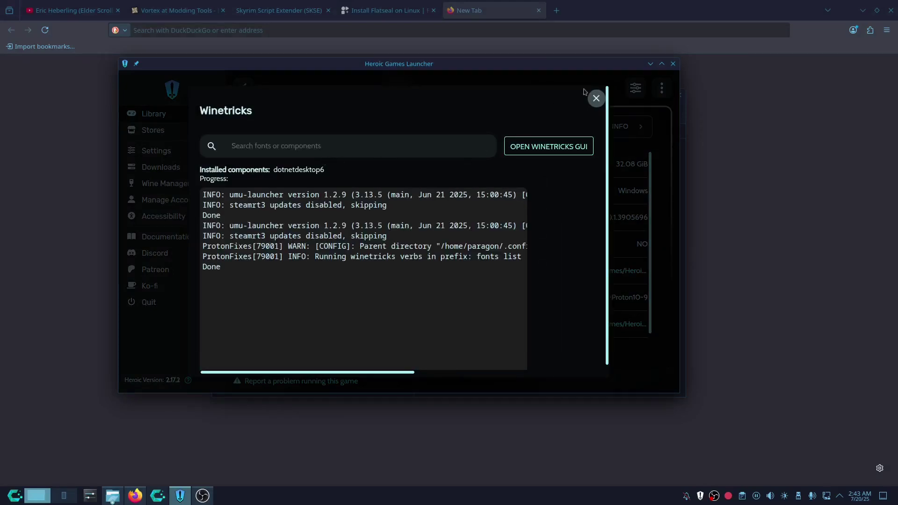
click(595, 97)
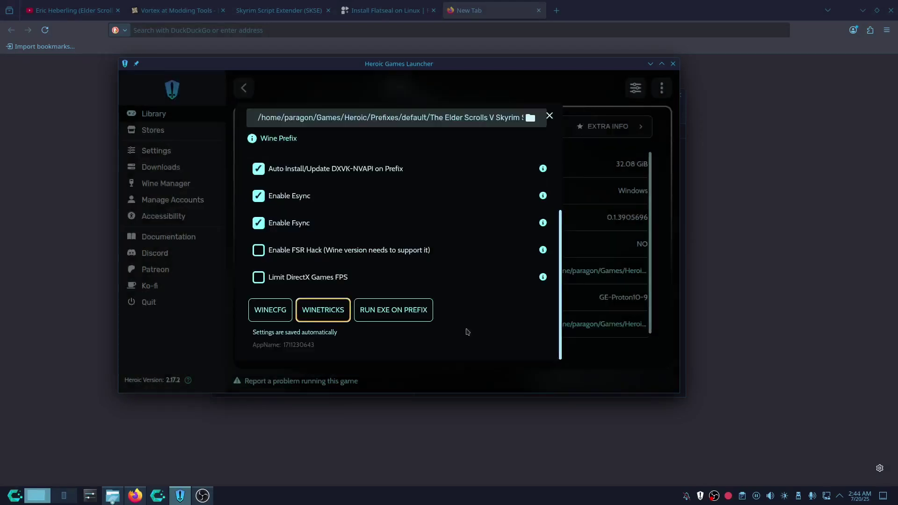
click(385, 318)
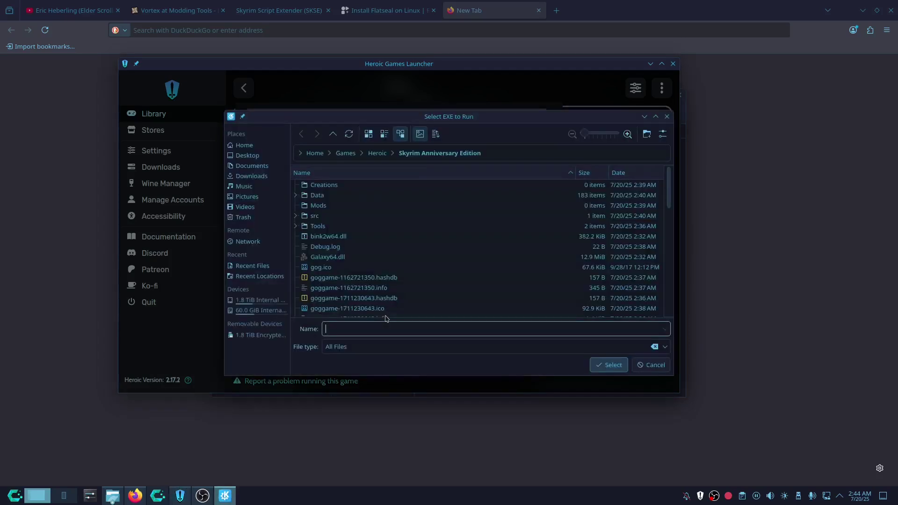
Step: Run the Vortex installer from Downloads in Skyrim's prefix and complete the Vortex 1.14.8 setup
click(260, 181)
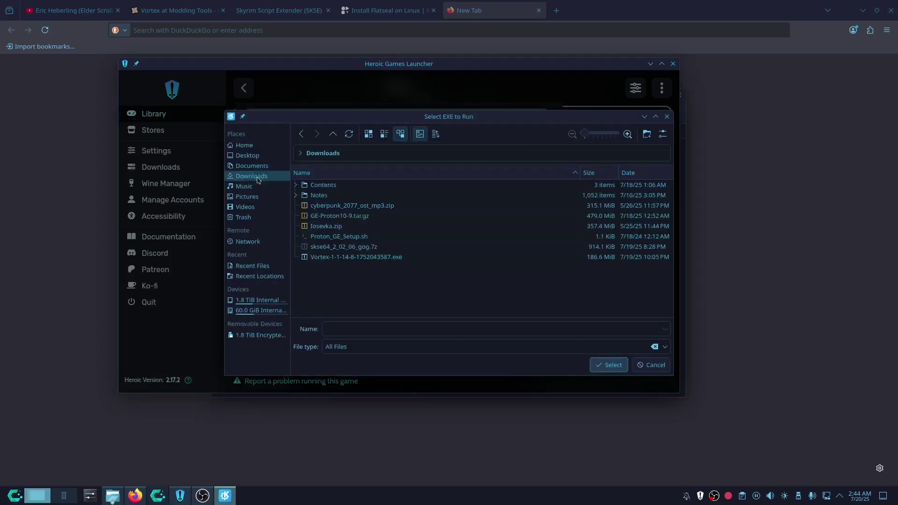
double_click(388, 258)
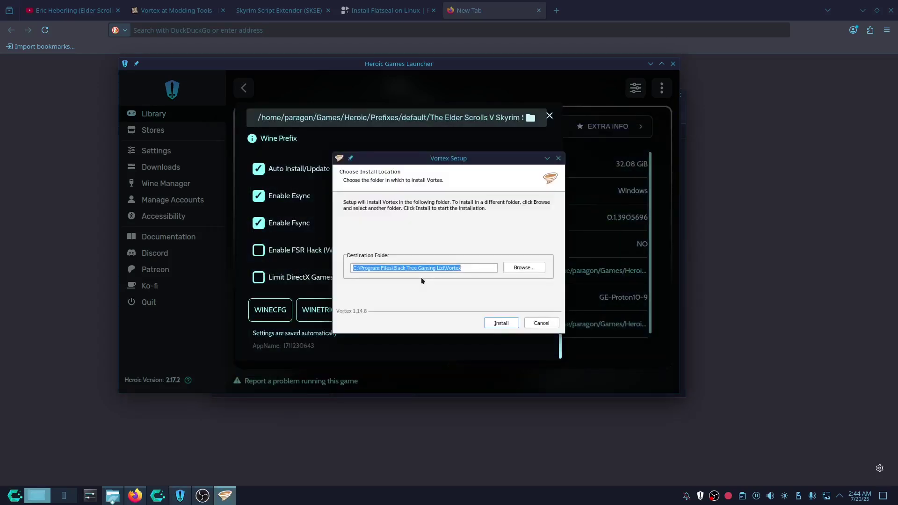
click(501, 323)
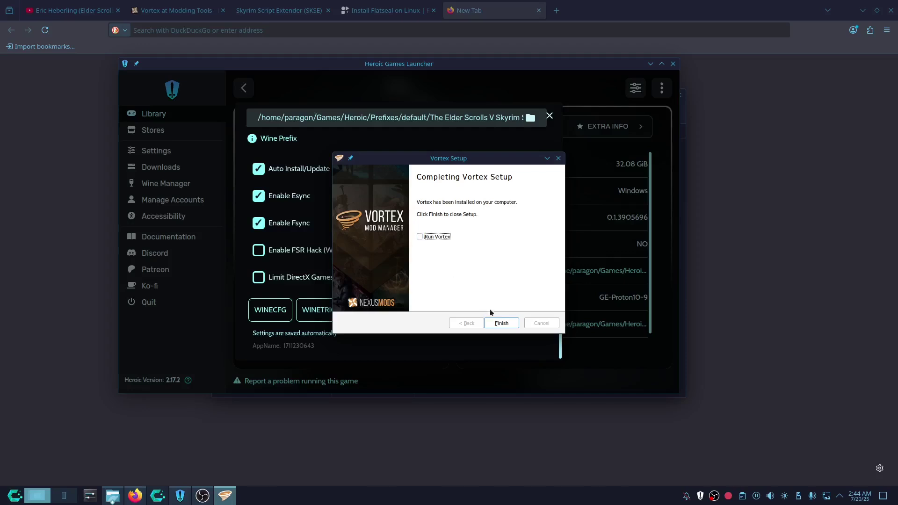
click(500, 323)
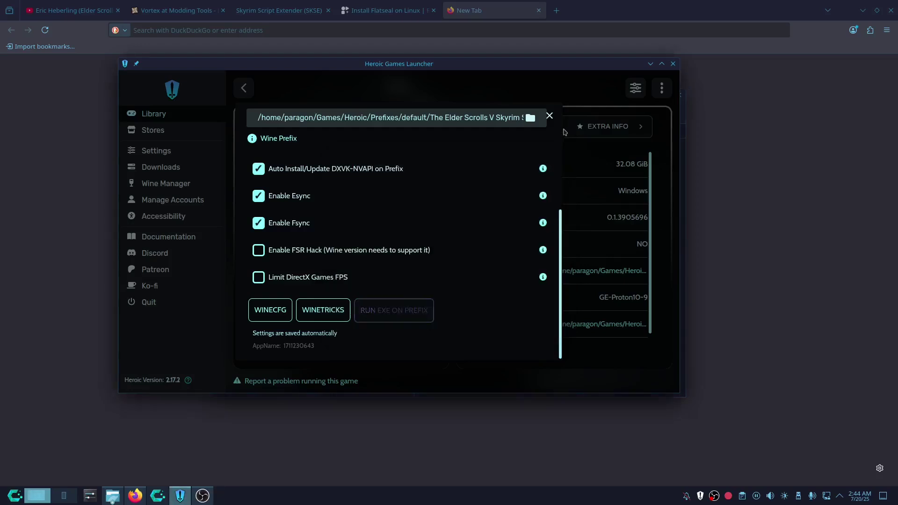
click(549, 117)
Step: Start a new library entry titled 'Vortex Mod Manager'
click(248, 92)
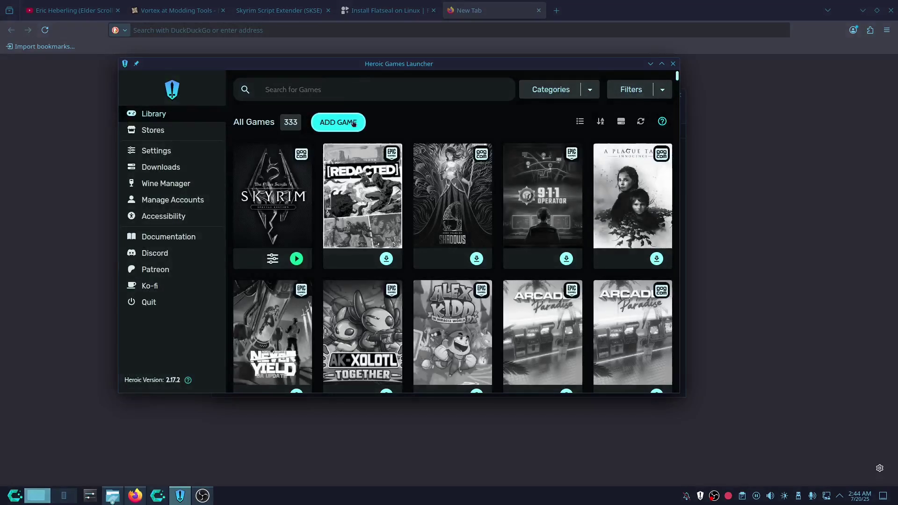
click(353, 123)
double_click(326, 152)
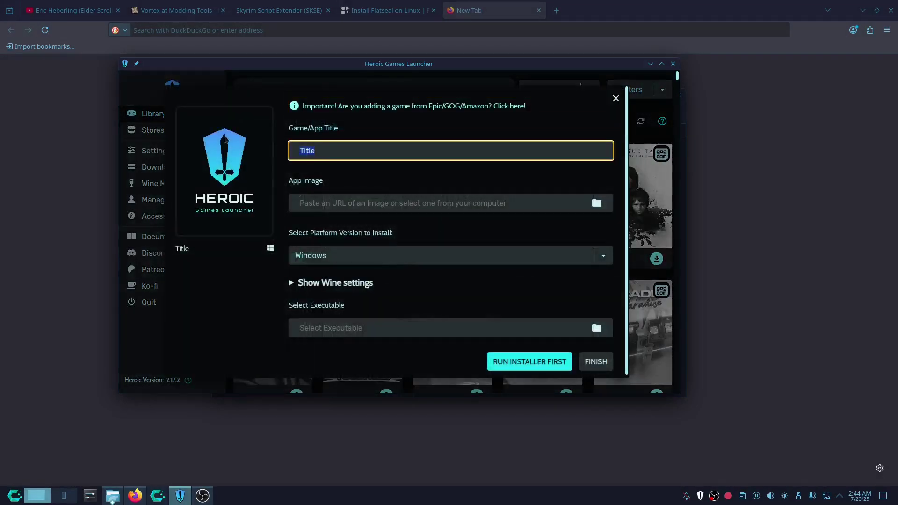
text(Vortex)
key(BackSpace)
key(BackSpace)
key(BackSpace)
key(BackSpace)
key(BackSpace)
key(BackSpace)
text(Vort)
key(BackSpace)
key(BackSpace)
key(BackSpace)
key(BackSpace)
text(Vortex Mod)
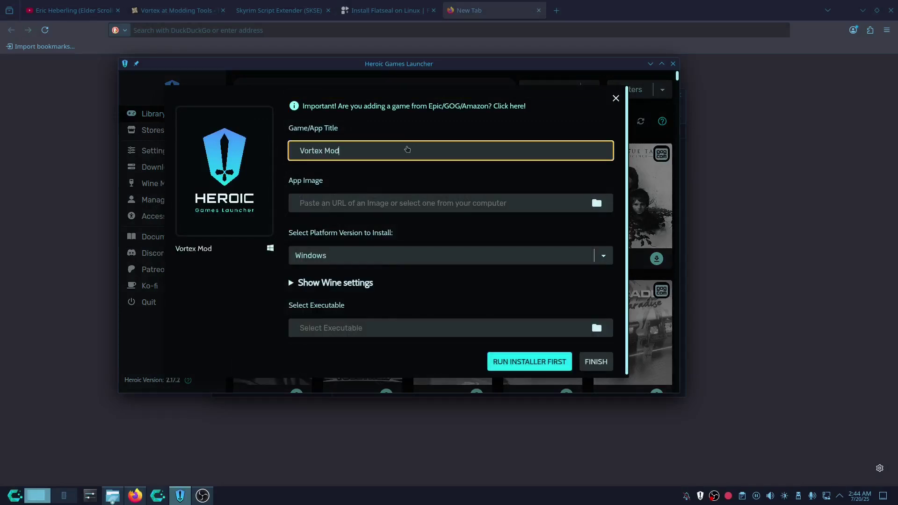
text( Manager)
Step: Set the executable to Vortex.exe under drive_c/Program Files/Black Tree Gaming Ltd/Vortex in Skyrim's prefix
click(595, 329)
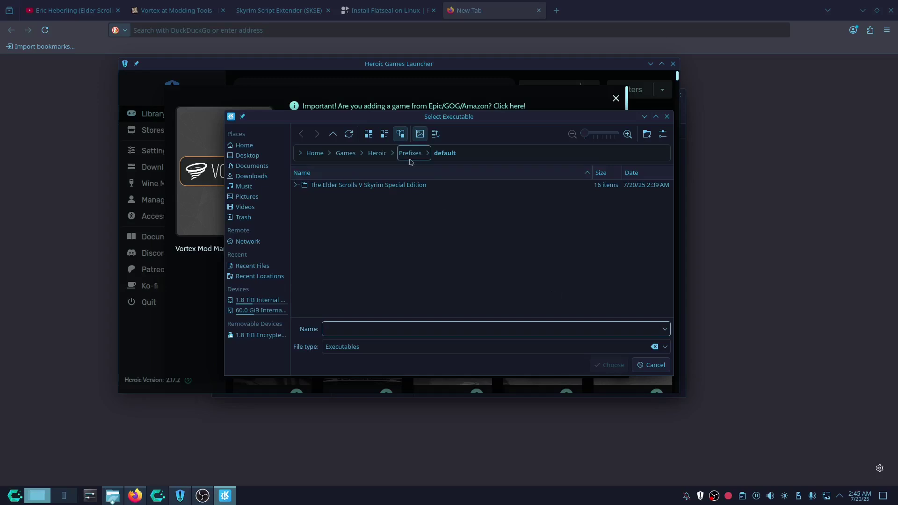
double_click(385, 185)
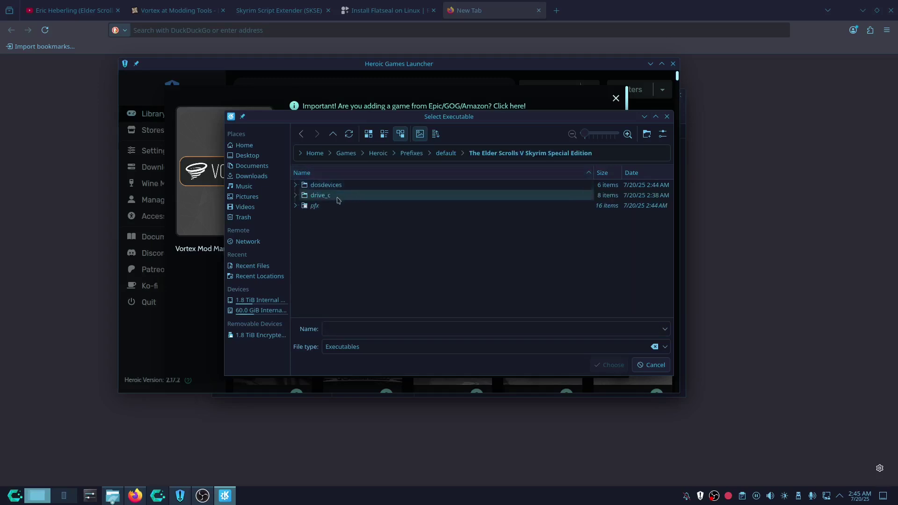
double_click(338, 195)
click(346, 195)
double_click(346, 197)
click(346, 187)
double_click(346, 187)
click(330, 186)
double_click(330, 186)
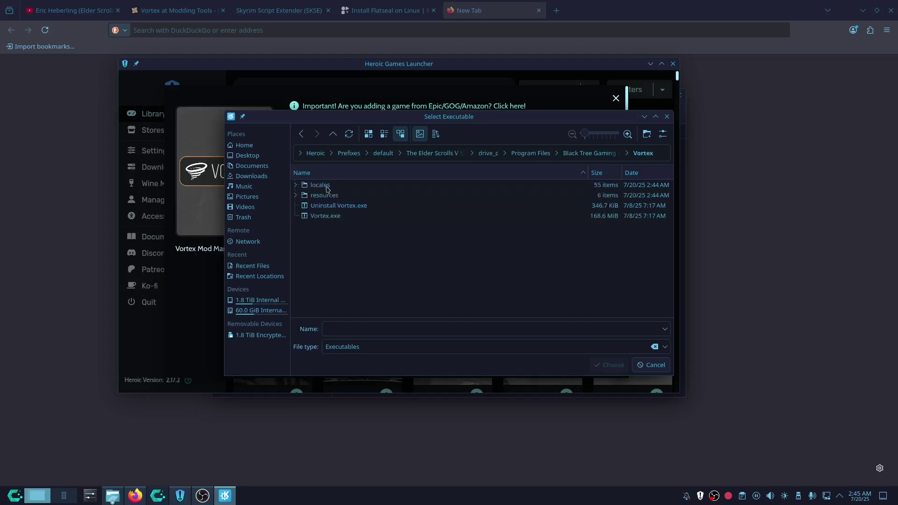
double_click(330, 216)
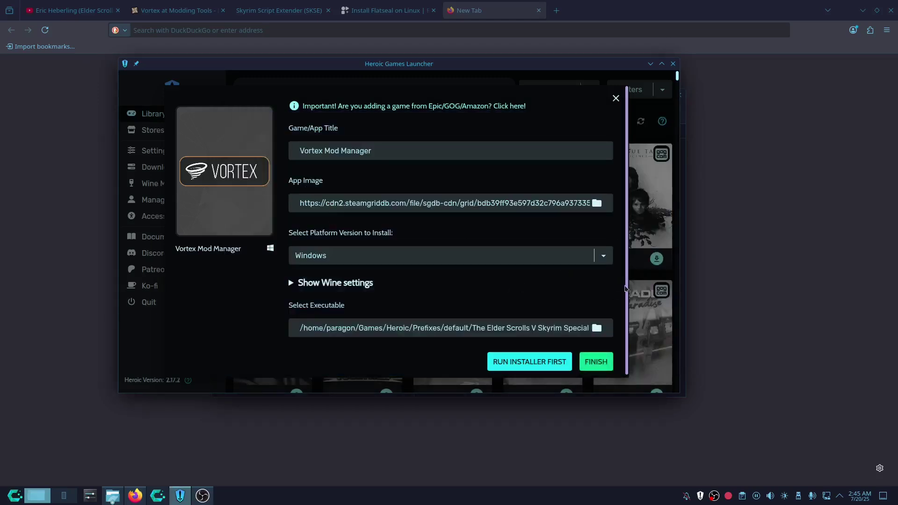
Step: Choose Proton GE-Proton10-9 as the Wine version for Vortex Mod Manager
click(360, 282)
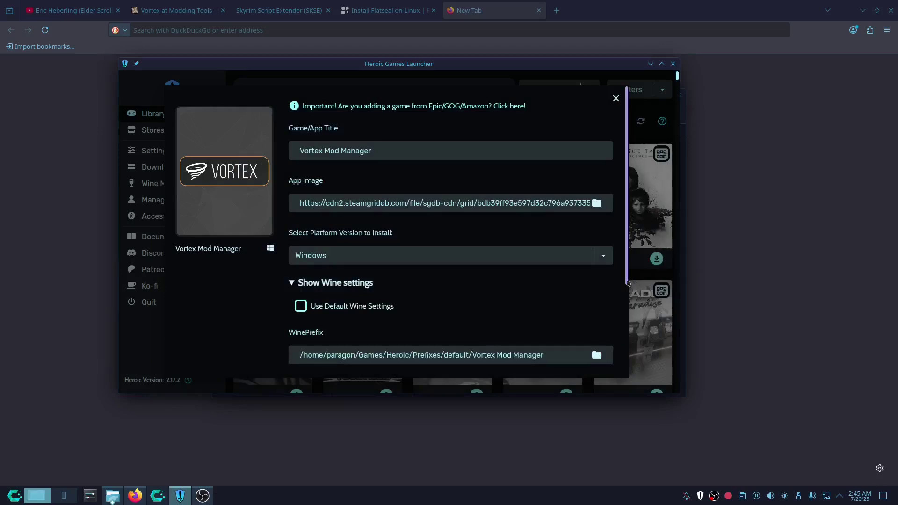
scroll(618, 365, down, 3)
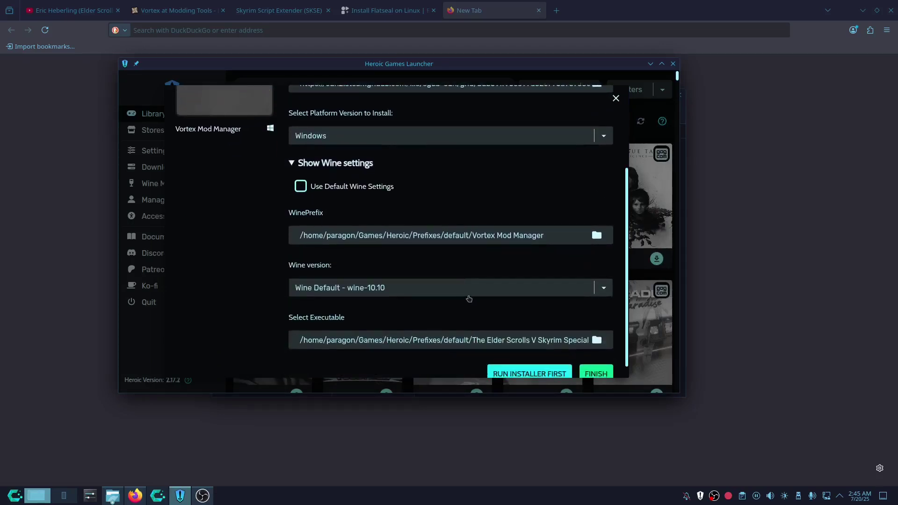
click(468, 298)
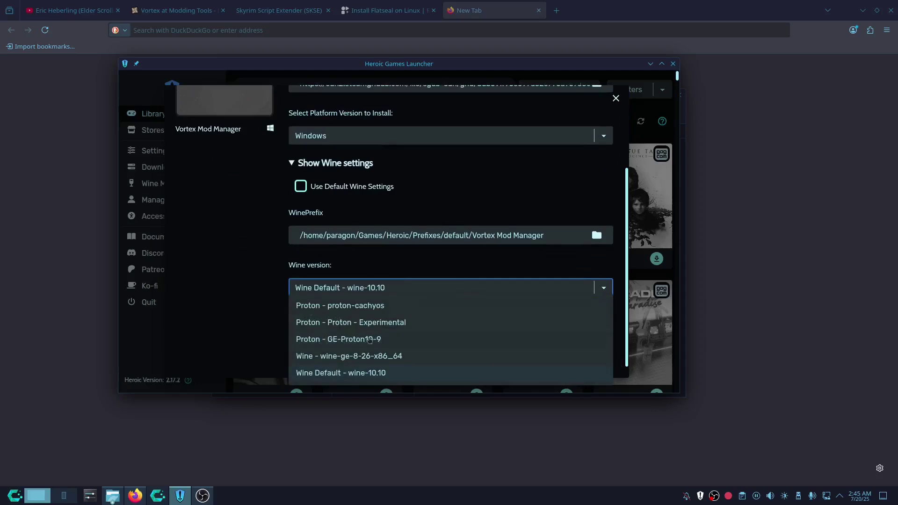
click(348, 339)
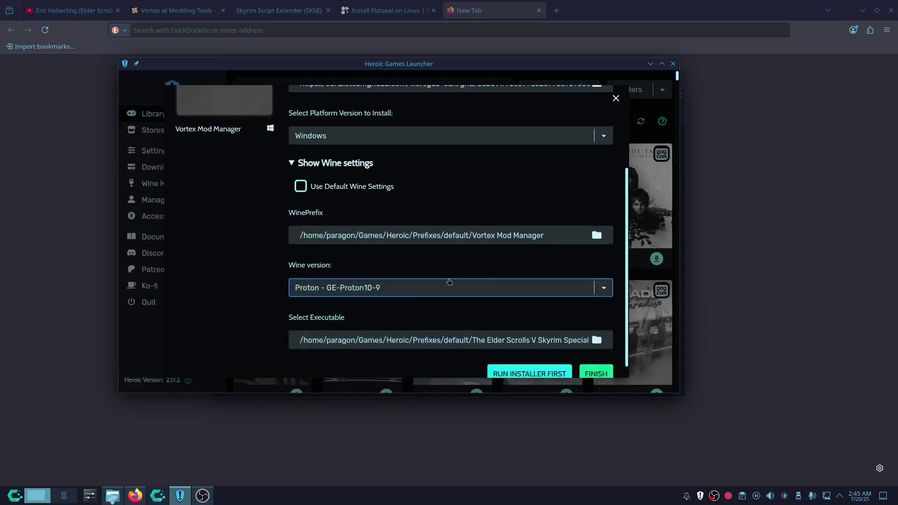
drag(627, 334, 623, 351)
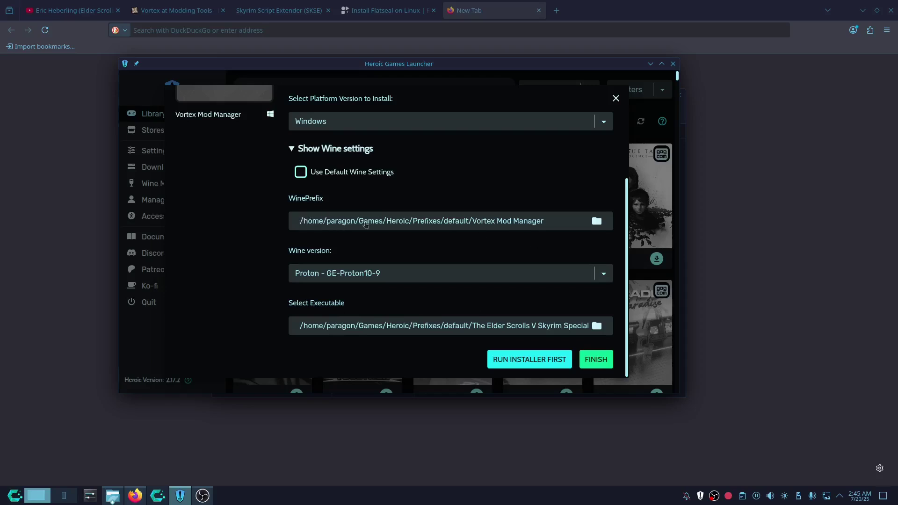
Step: Set the WinePrefix to the Skyrim Special Edition prefix path and finish adding the entry
click(593, 222)
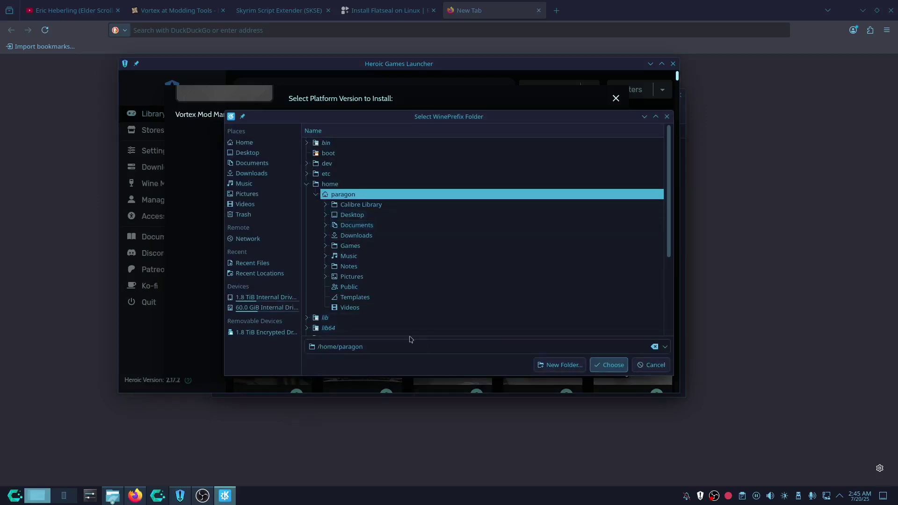
click(377, 347)
key(ctrl+a)
text(/home/paragon/Games/Heroic/Prefixes/default/The Elder Scrolls V Skyrim Special Edition)
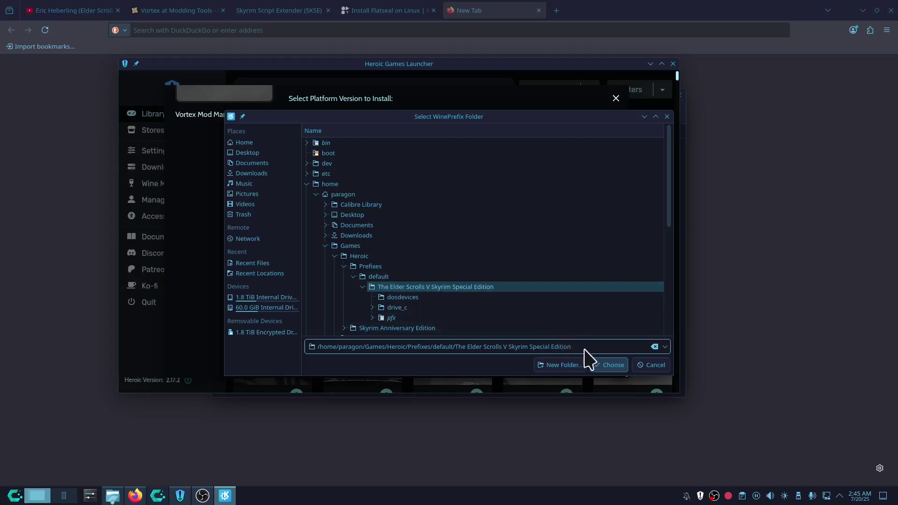
click(611, 366)
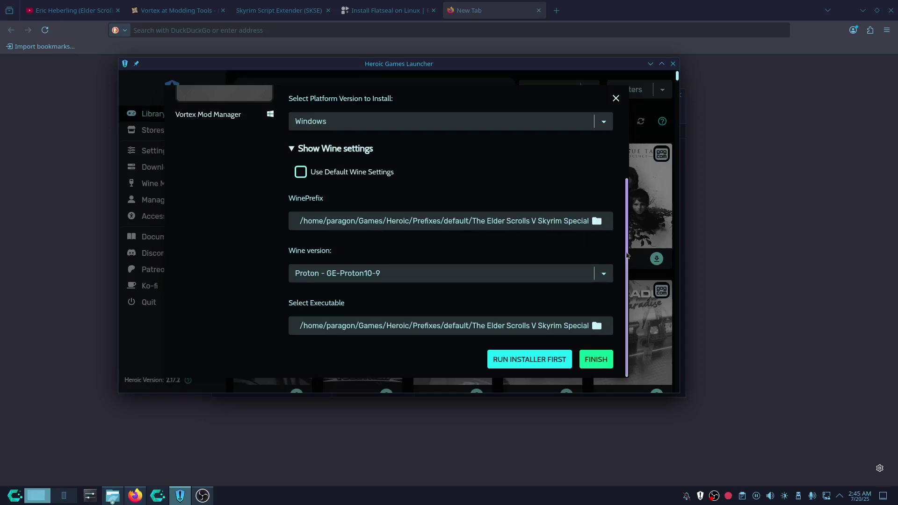
scroll(622, 267, up, 2)
scroll(624, 276, down, 2)
click(602, 358)
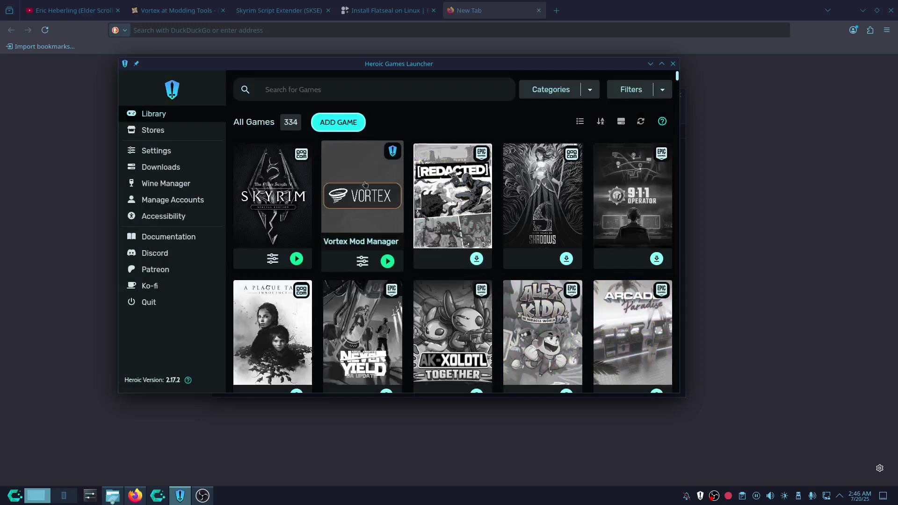
Step: Start Vortex Mod Manager from its card in the Heroic library
click(365, 184)
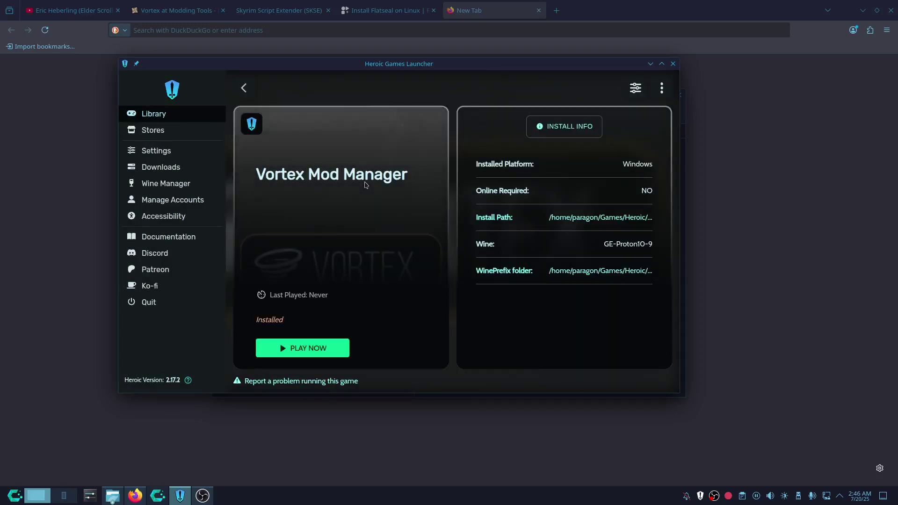
click(317, 349)
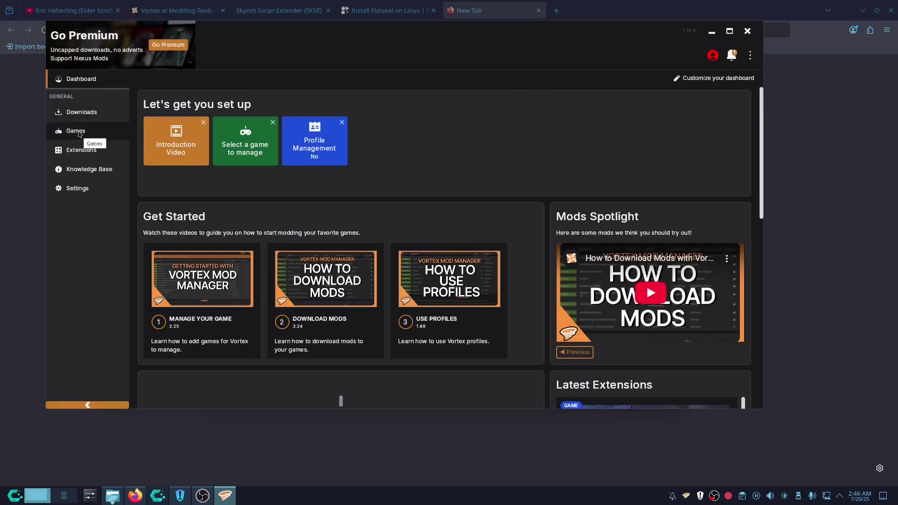
Step: Search the supported games for Skyrim and start managing Skyrim Special Edition
click(250, 122)
click(296, 119)
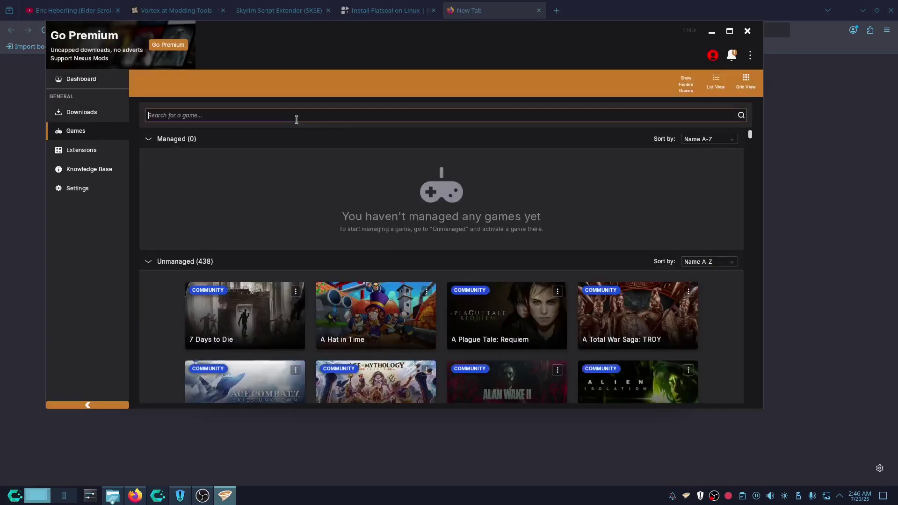
text(Skyrim)
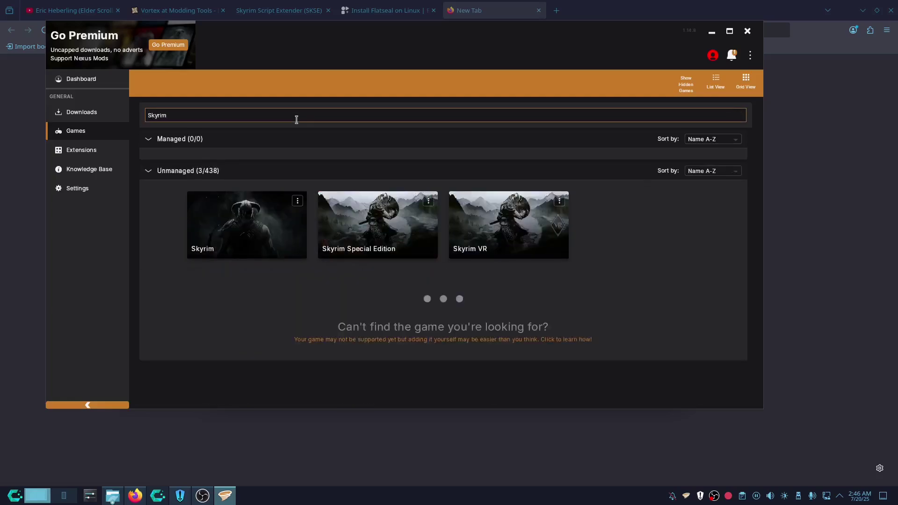
mouse_move(376, 226)
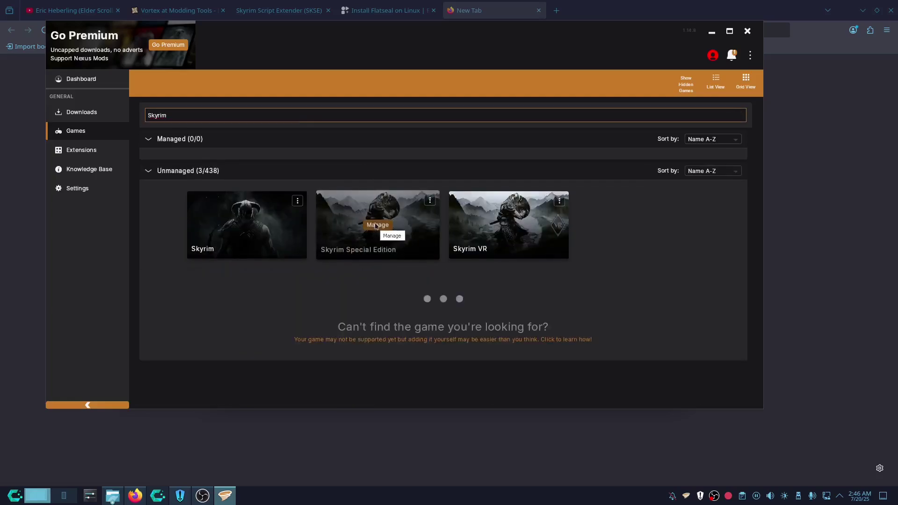
click(378, 226)
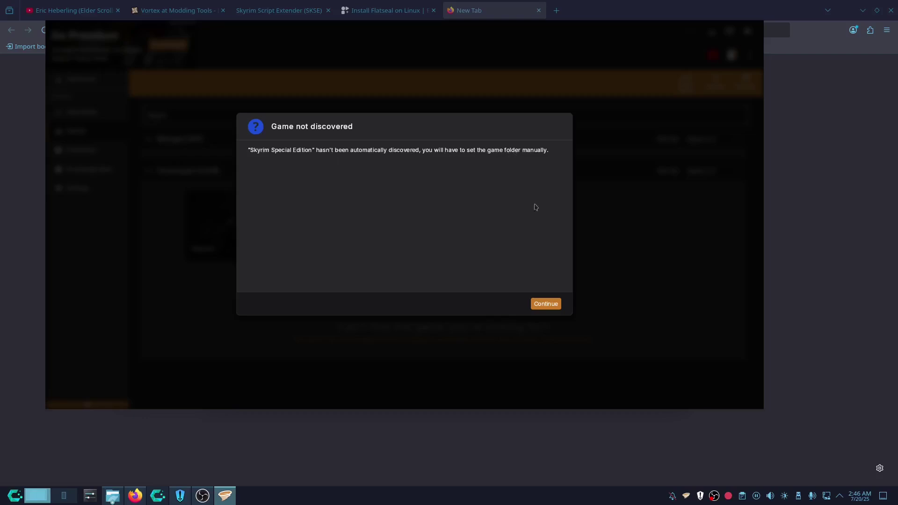
Step: Set the game folder to Games/Heroic/Skyrim Anniversary Edition and keep GOG as the store
click(545, 304)
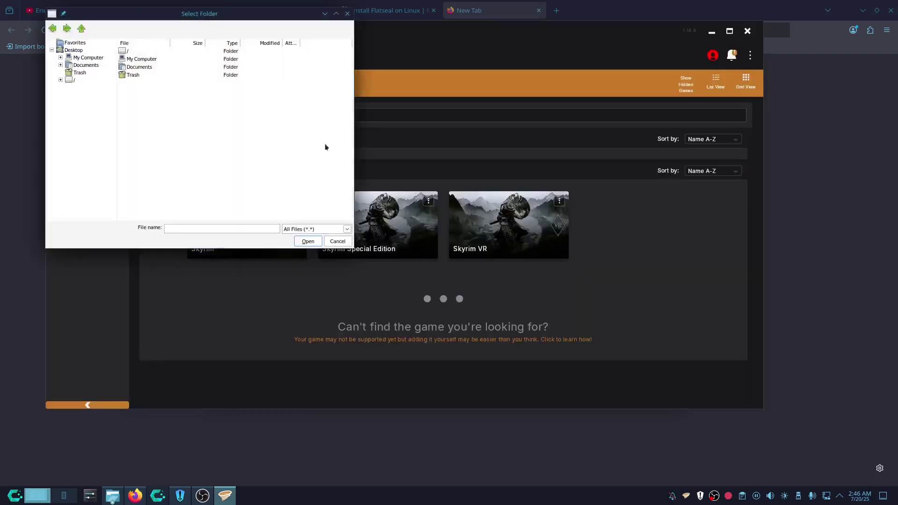
drag(205, 16, 337, 48)
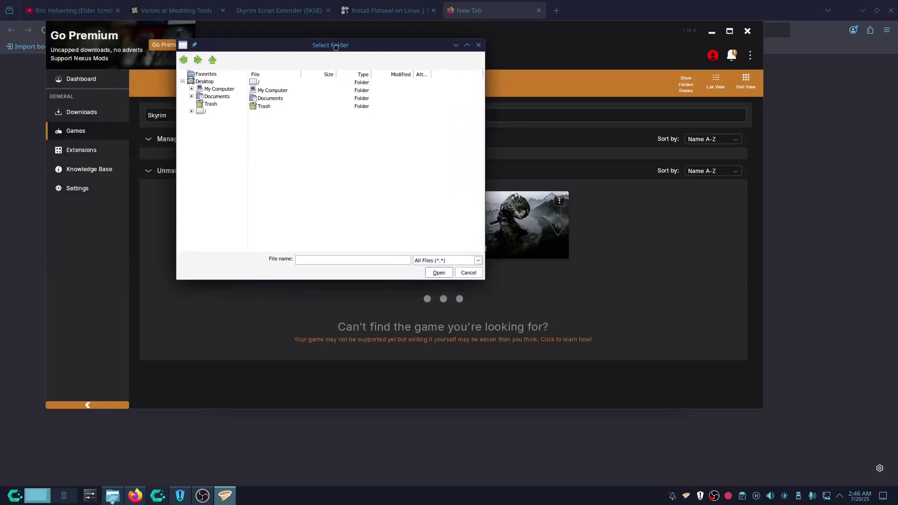
click(203, 113)
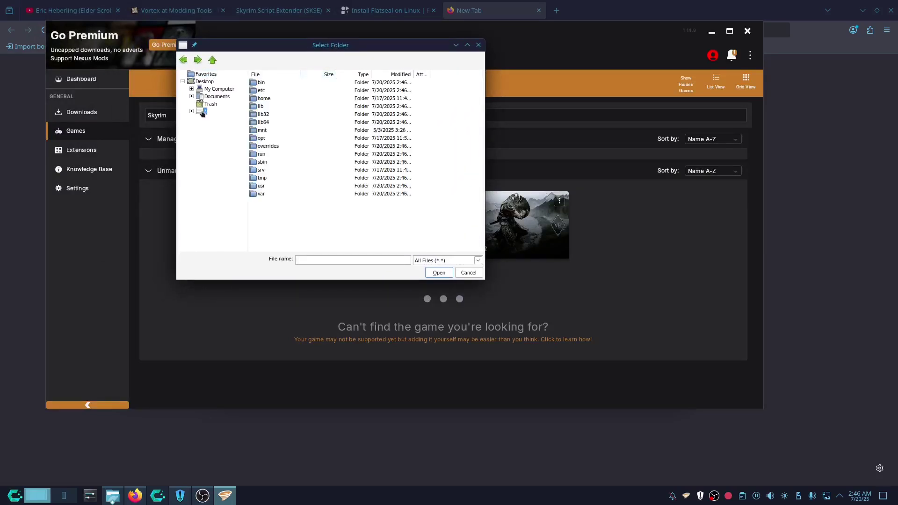
double_click(265, 99)
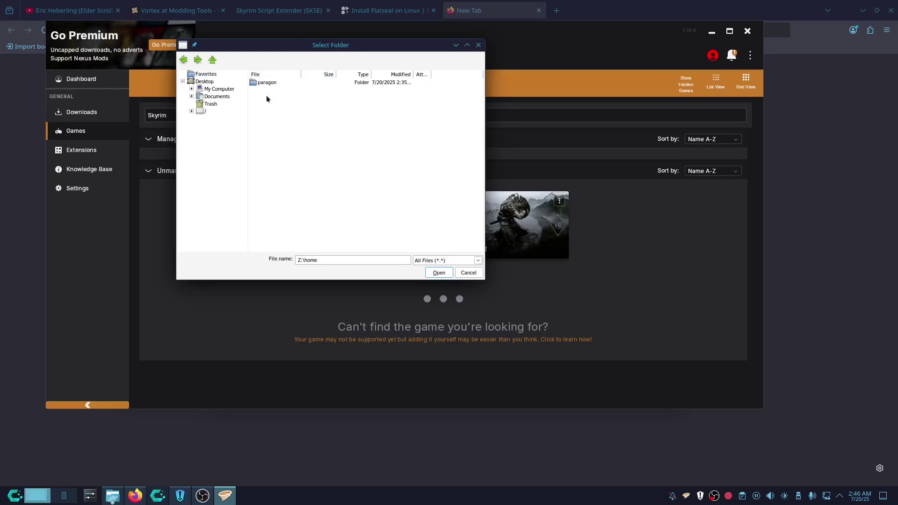
double_click(273, 83)
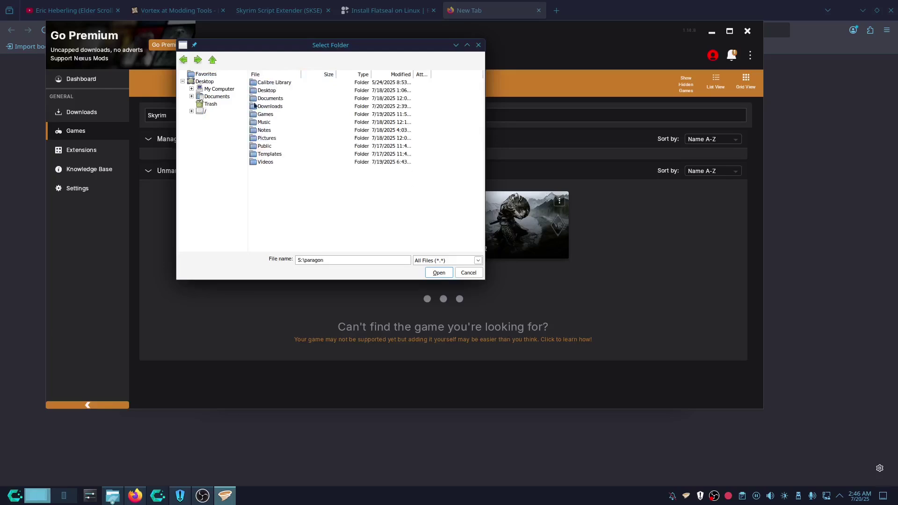
double_click(264, 114)
double_click(265, 83)
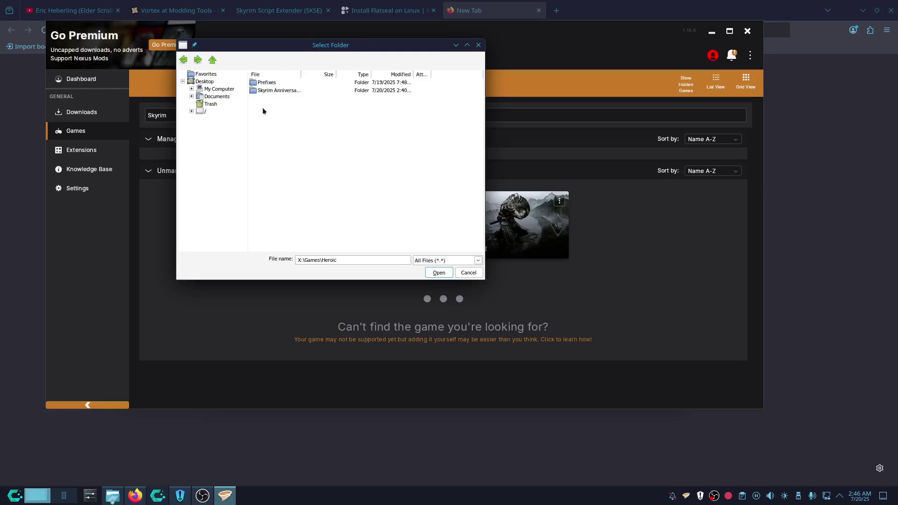
click(280, 90)
double_click(283, 91)
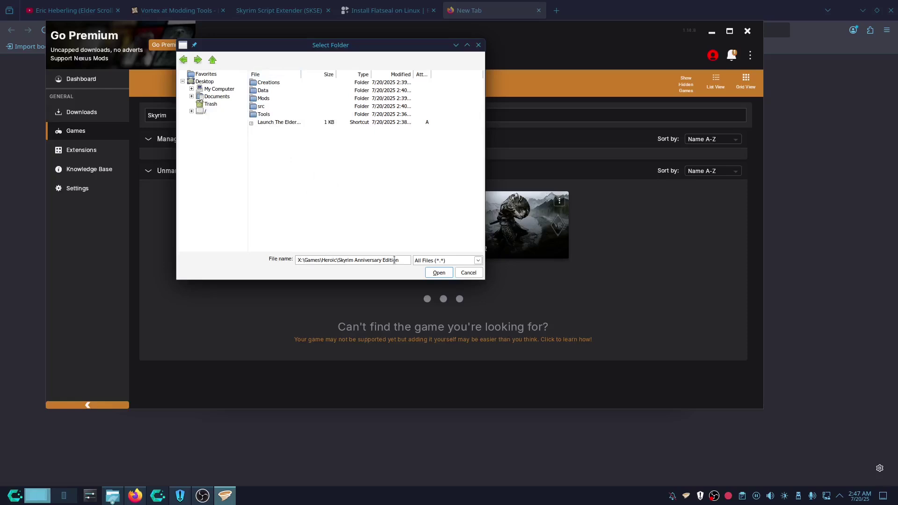
click(438, 273)
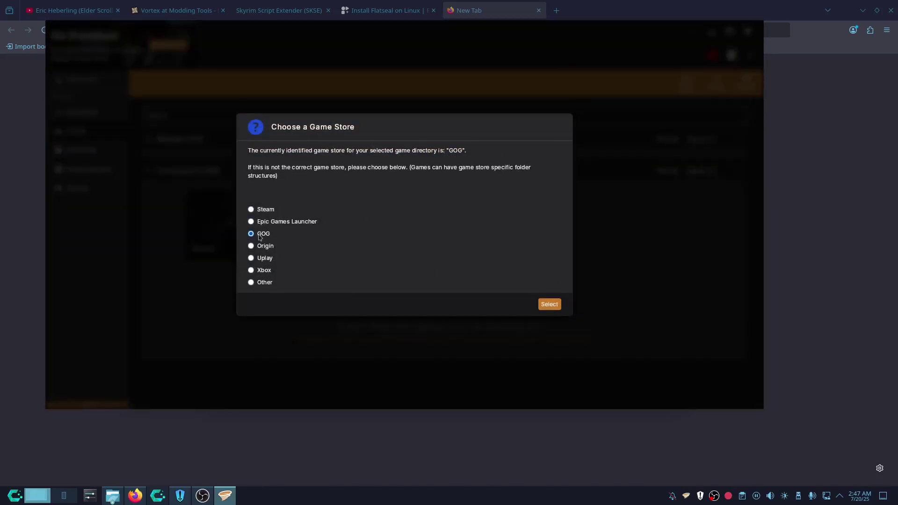
click(547, 304)
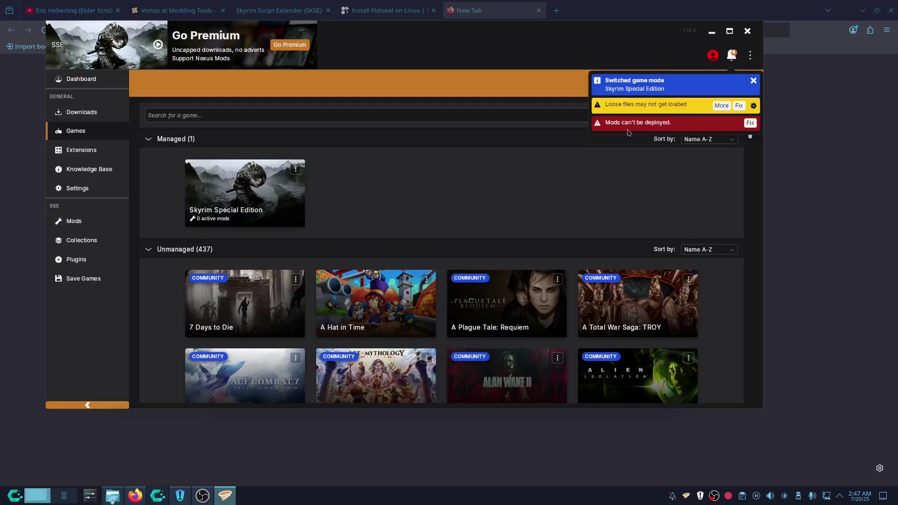
click(749, 99)
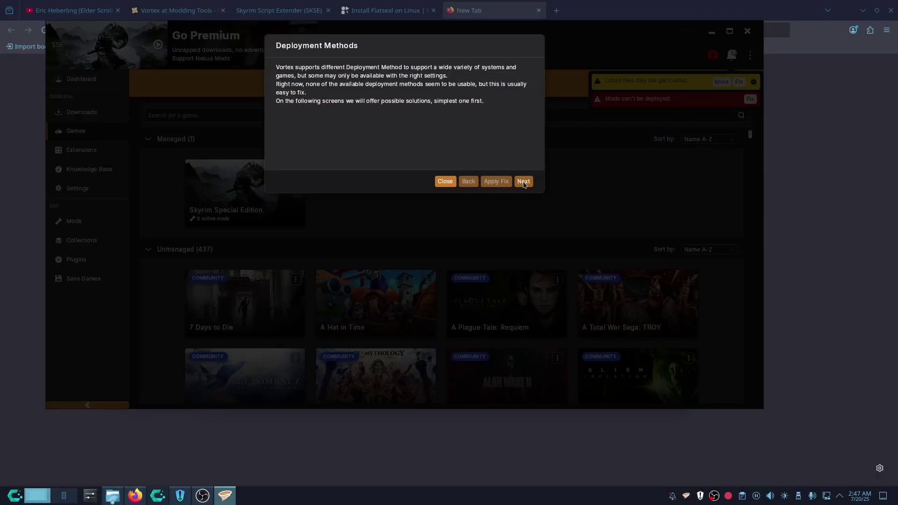
Step: Apply the Hardlink Deployment fix and set the staging folder to X:\Vortex Mods\{game}
click(523, 181)
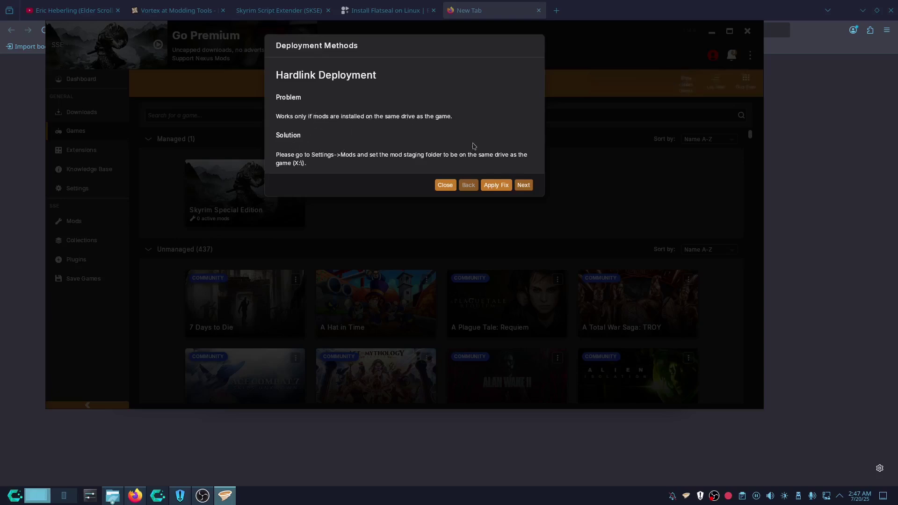
click(494, 186)
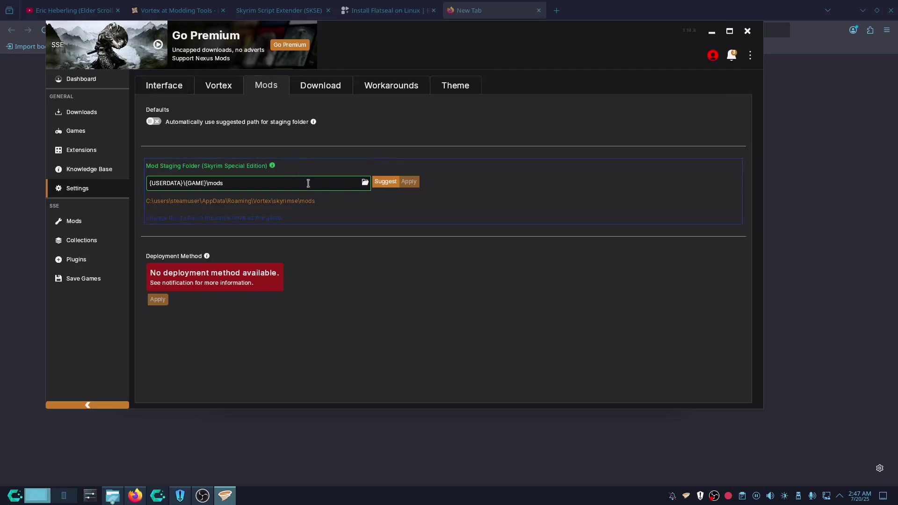
click(384, 185)
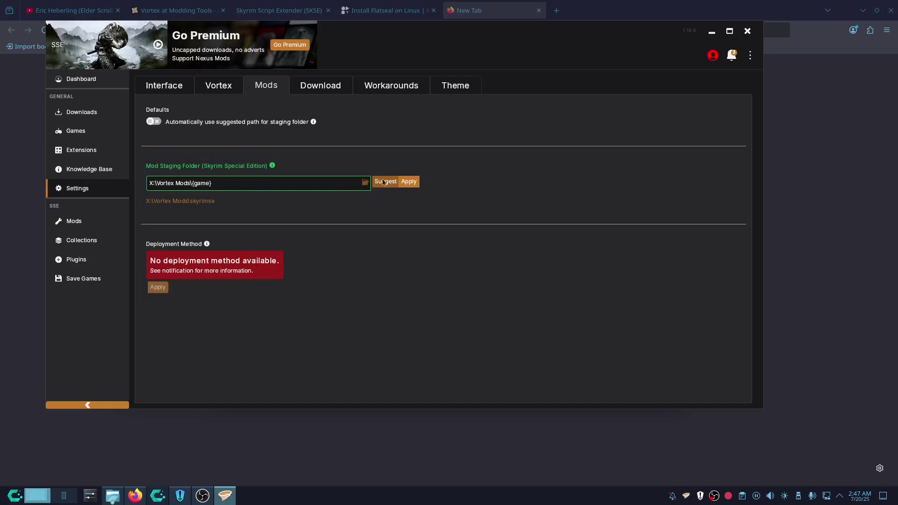
click(408, 183)
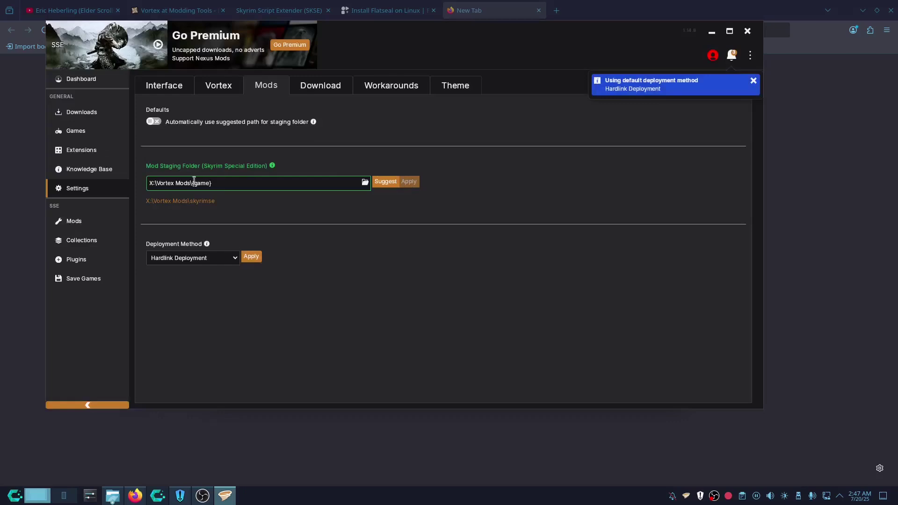
drag(192, 182, 142, 189)
key(ctrl+c)
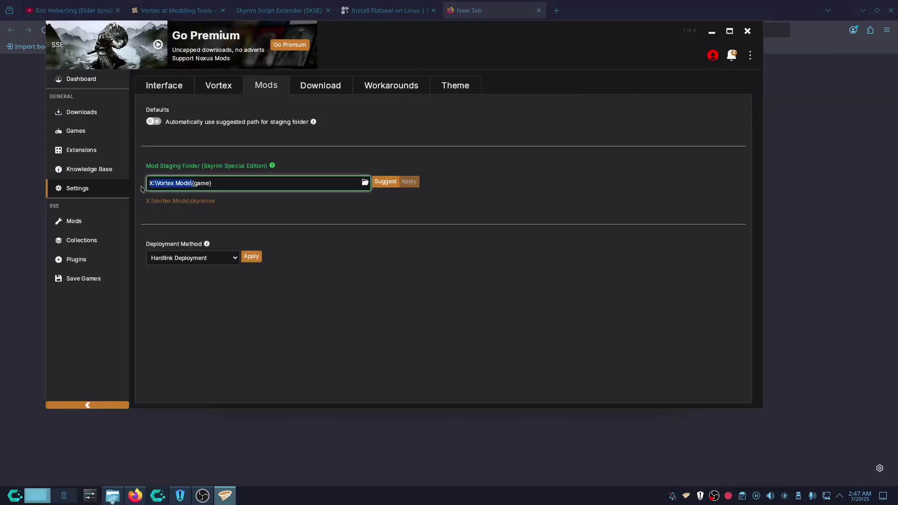
Step: Change the Downloads Folder to X:\Vortex Mods\downloads and apply it
click(312, 92)
drag(223, 120, 97, 119)
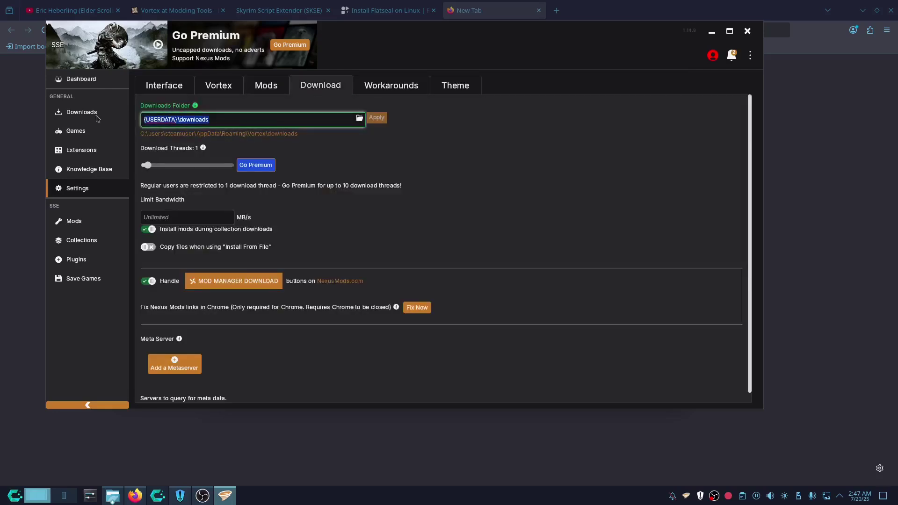
key(ctrl+v)
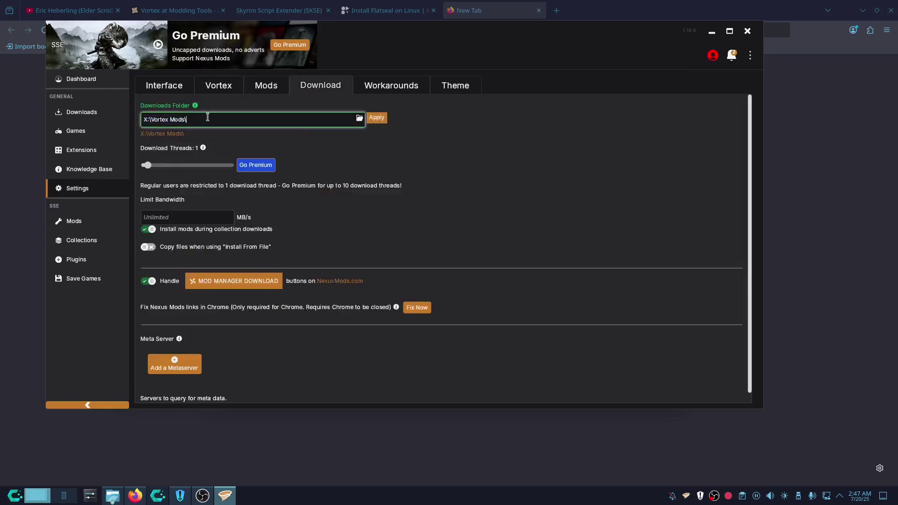
text(downloads)
click(379, 118)
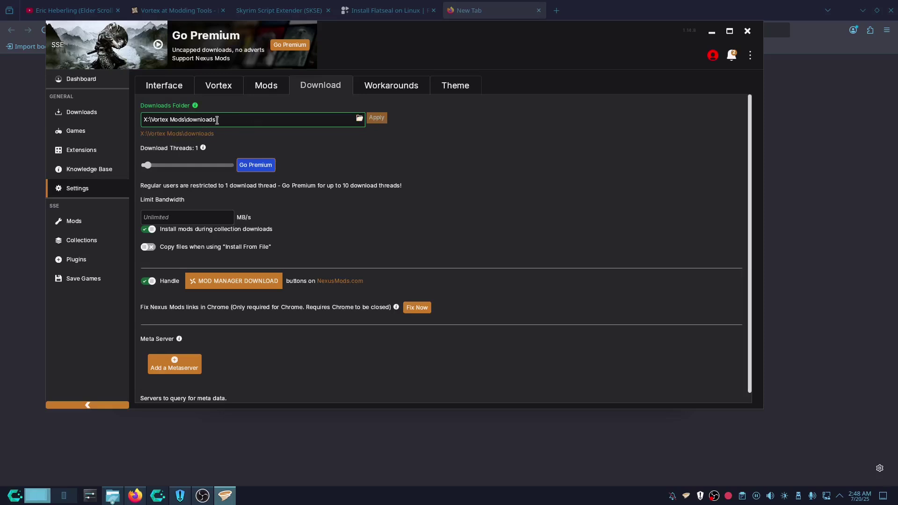
Step: Recheck the X:\Vortex Mods staging path in Mods settings, then go to the Downloads page
click(265, 85)
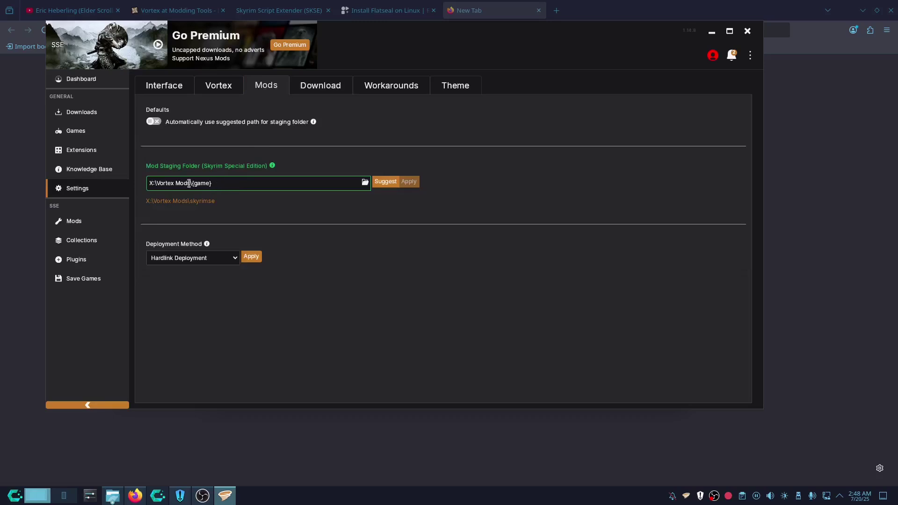
drag(213, 183, 190, 183)
click(211, 184)
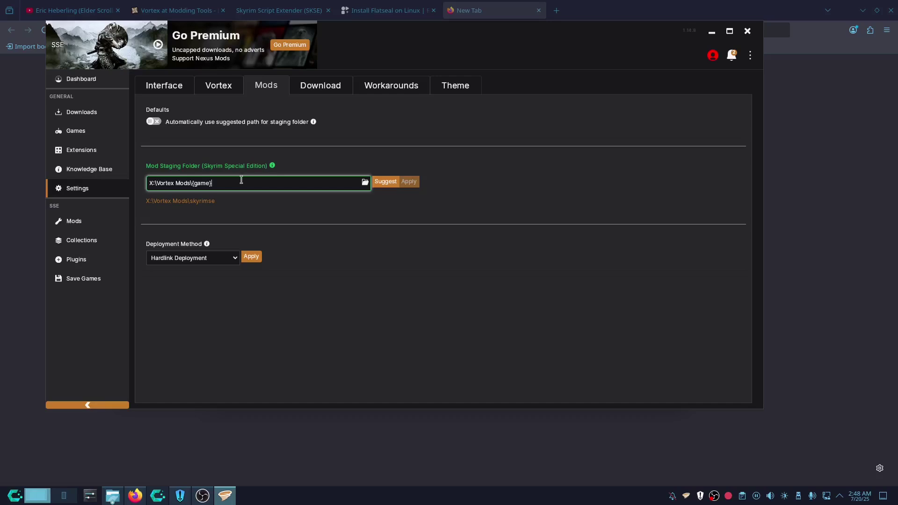
drag(157, 183, 189, 182)
click(310, 86)
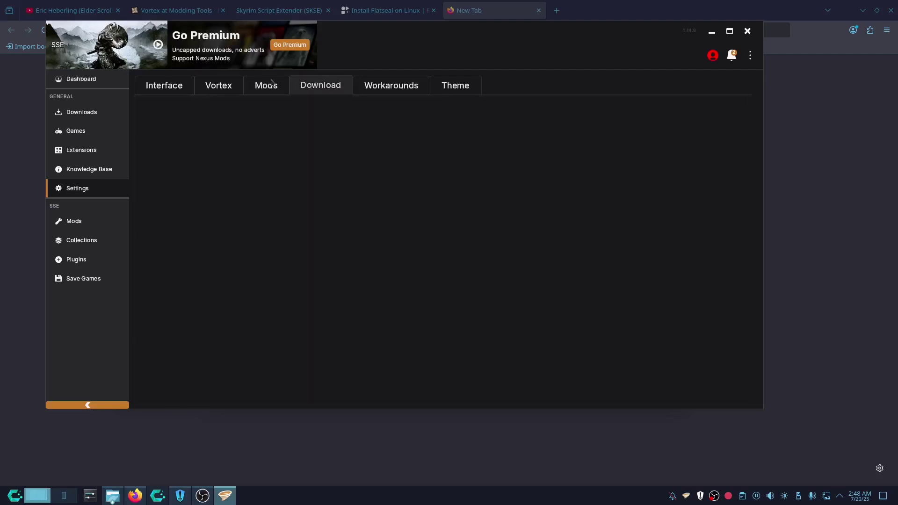
click(267, 85)
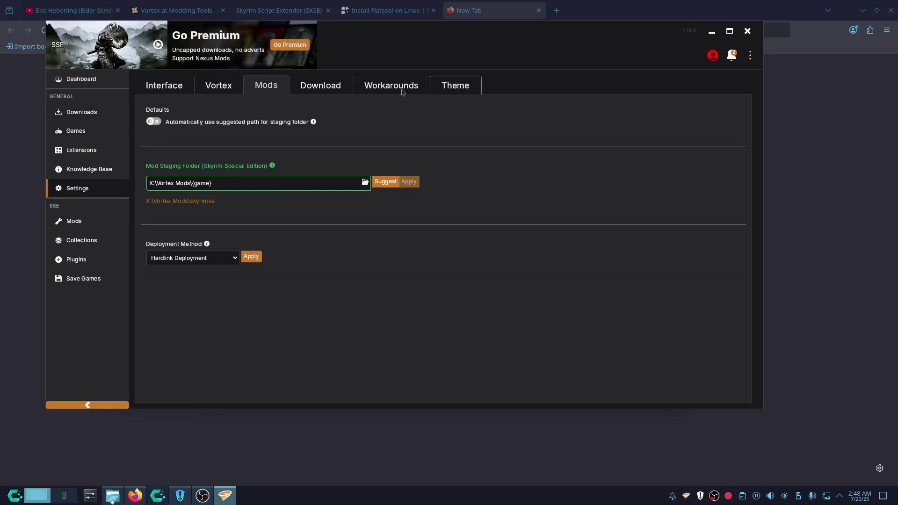
click(101, 114)
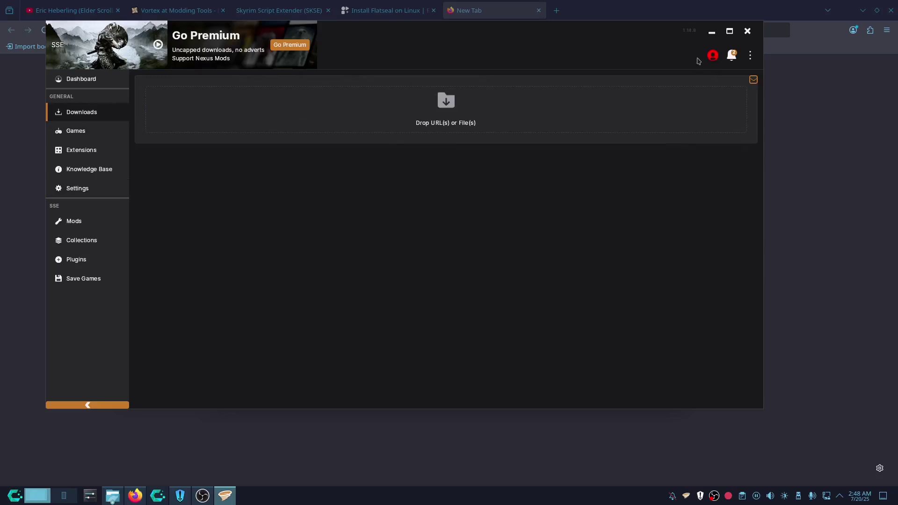
Step: Log in to Nexus Mods with the account username and authorise Vortex's access
click(712, 55)
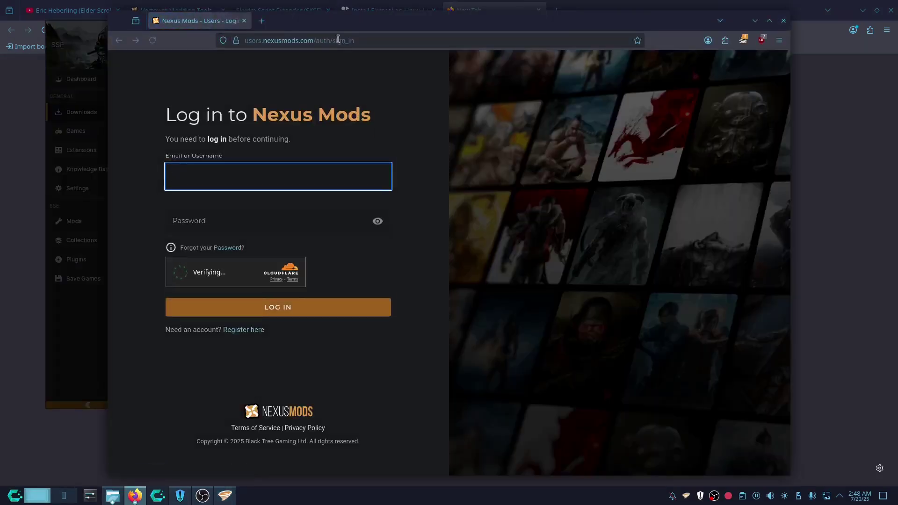
text(DreamsRi)
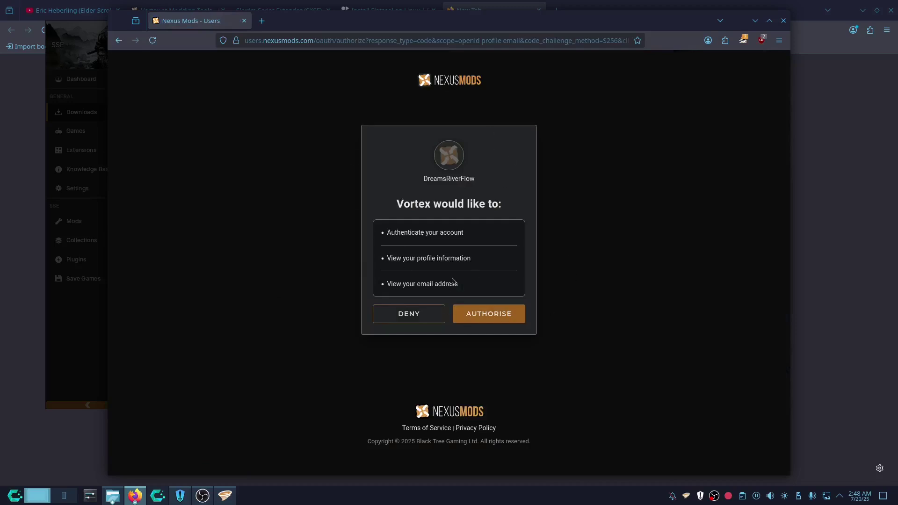
click(497, 320)
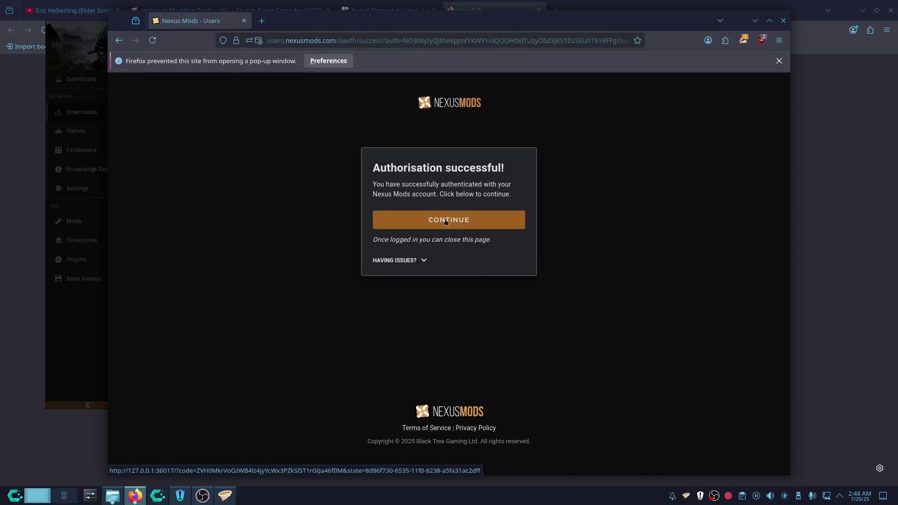
click(445, 221)
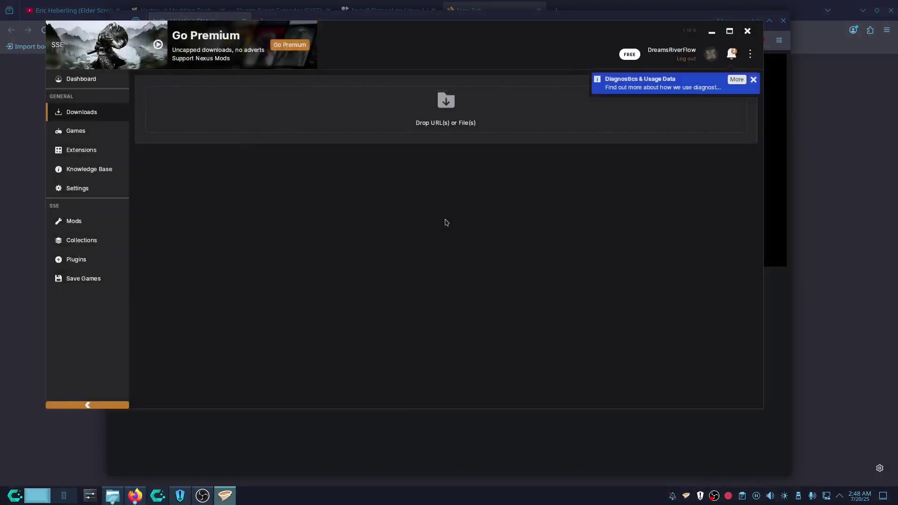
click(11, 189)
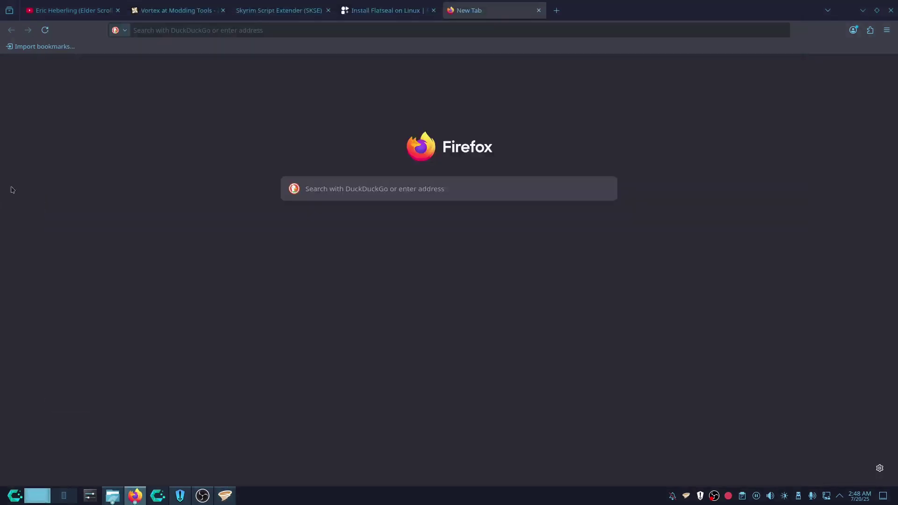
Step: Go to Nexus Mods' Skyrim Special Edition page and search for 'Realm of Lorkhan'
click(163, 11)
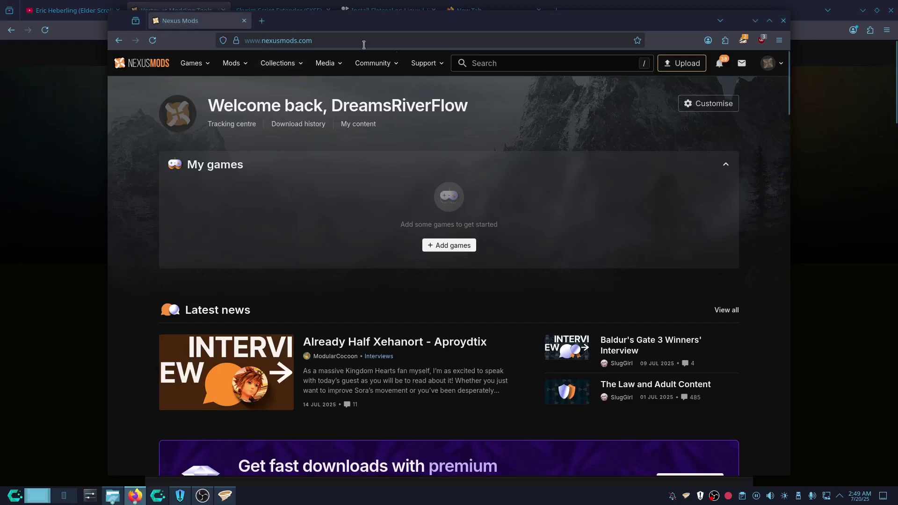
click(561, 63)
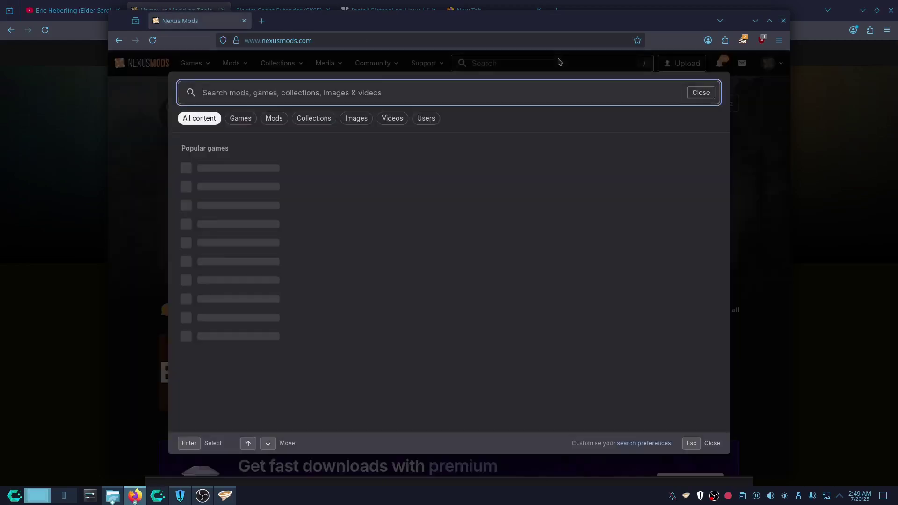
click(253, 167)
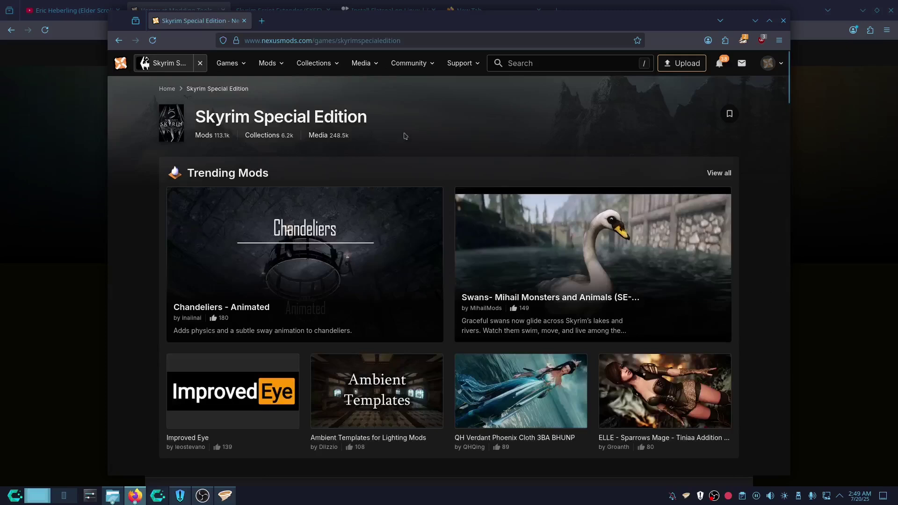
click(567, 62)
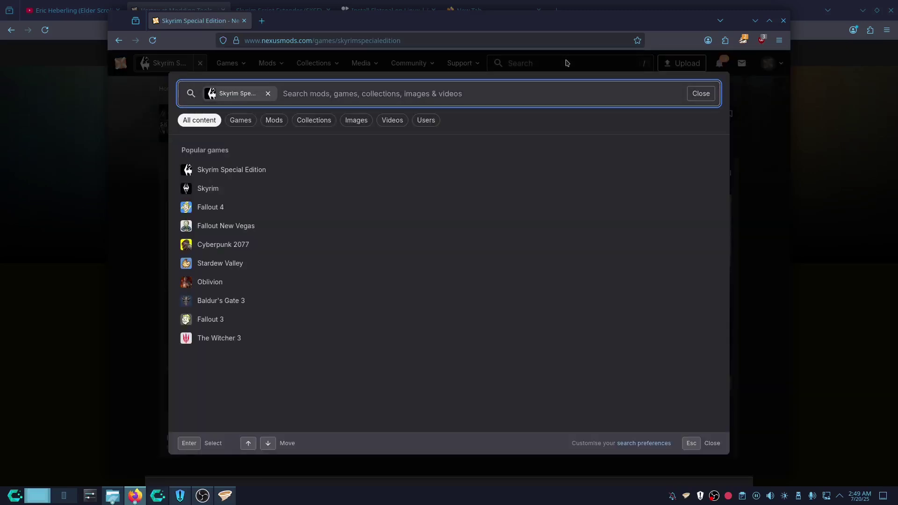
text(Realm of Lo)
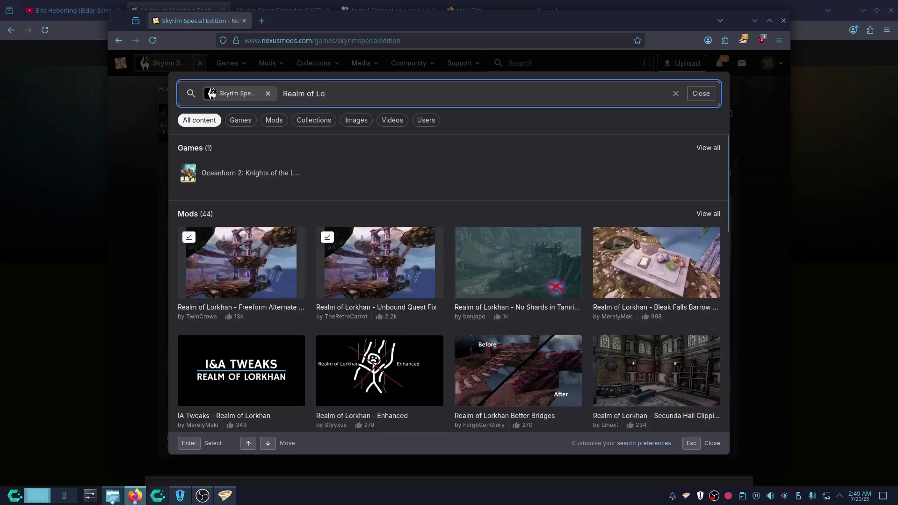
key(Escape)
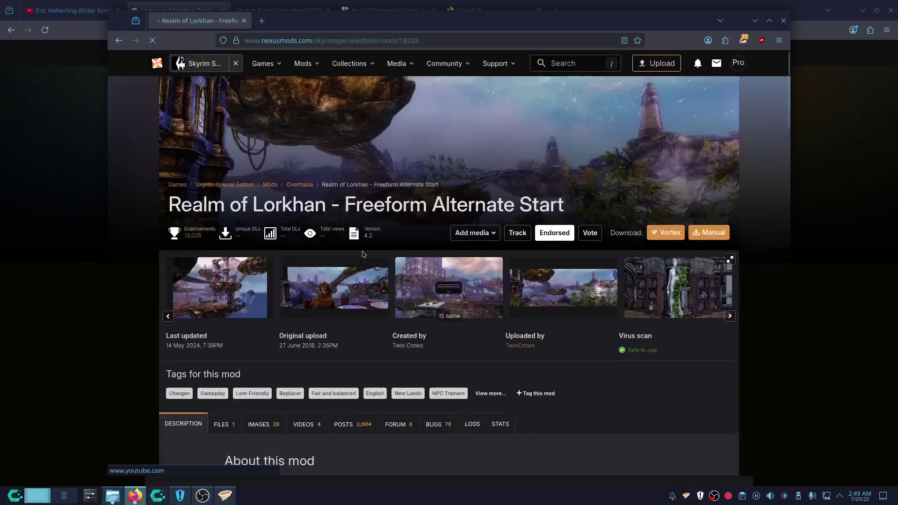
Step: Request the Realm of Lorkhan mod-manager download and copy its page address
scroll(243, 252, down, 4)
click(223, 239)
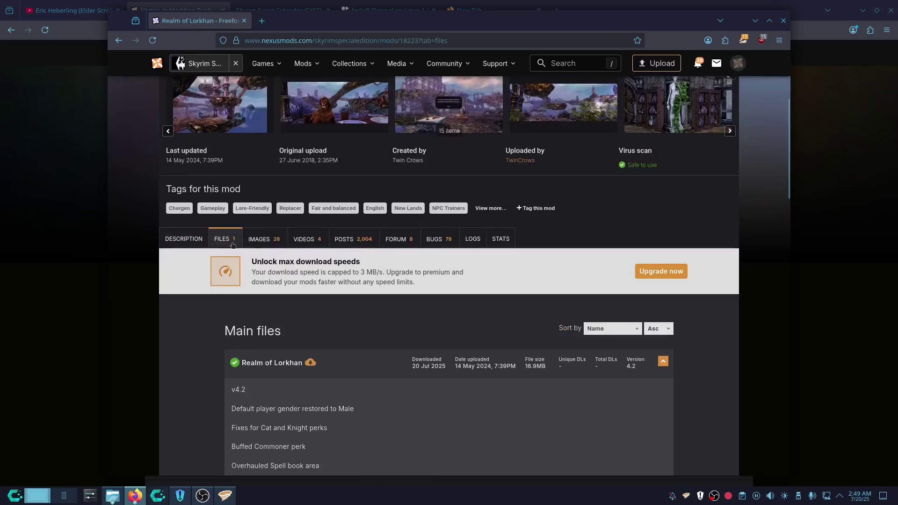
scroll(265, 309, down, 4)
click(265, 306)
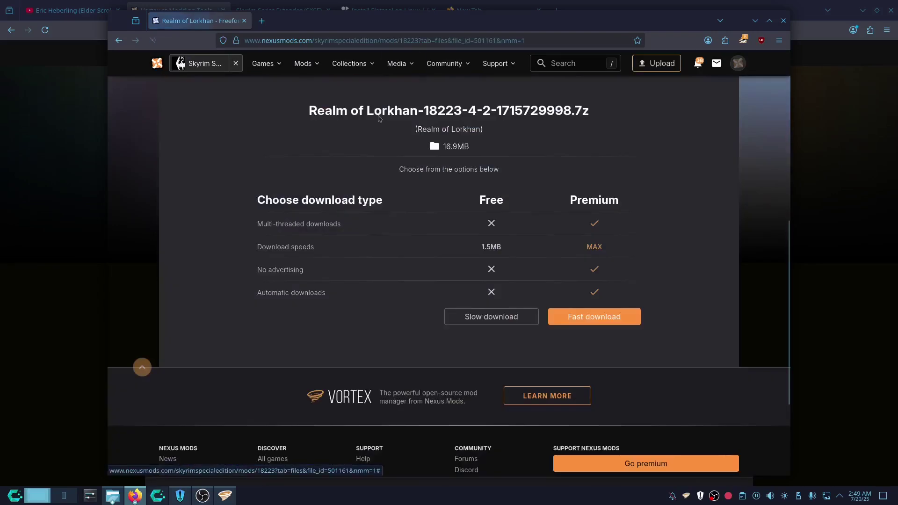
click(375, 40)
key(ctrl+c)
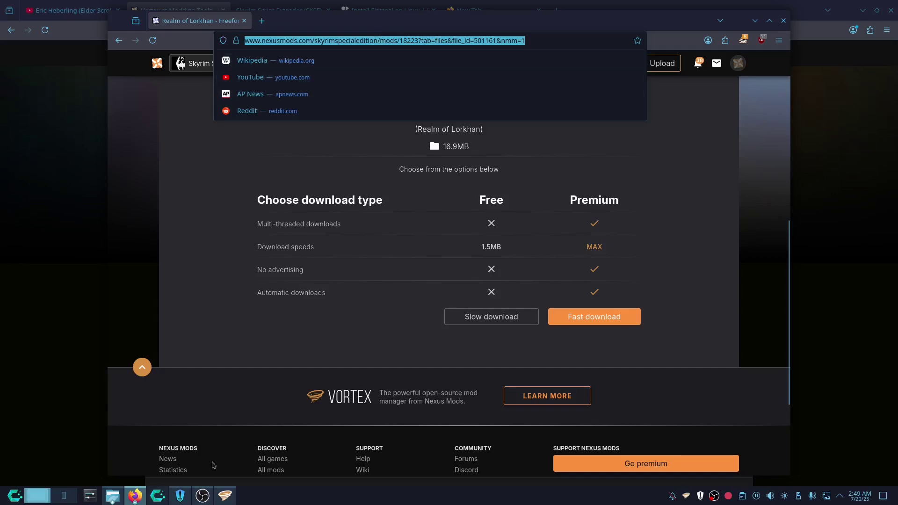
click(225, 497)
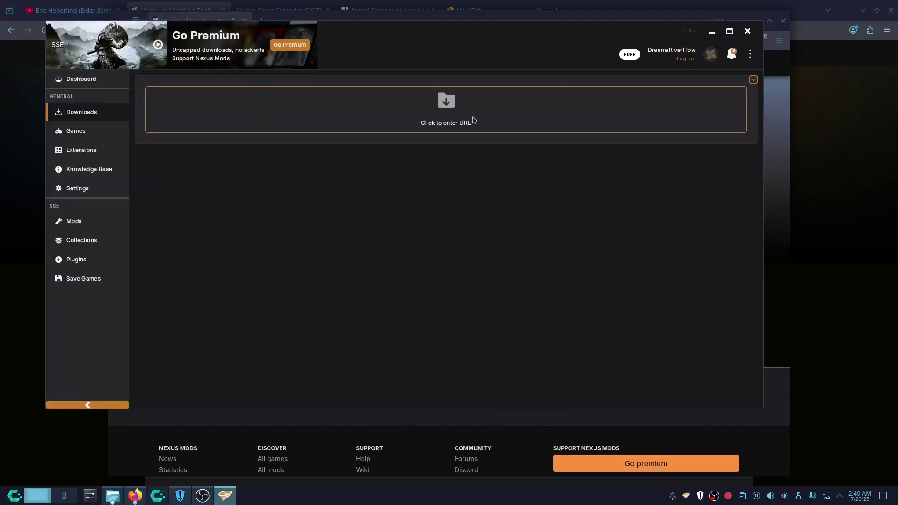
Step: Paste the Realm of Lorkhan link into Vortex's URL download and continue to Nexus Mods
click(473, 122)
key(ctrl+v)
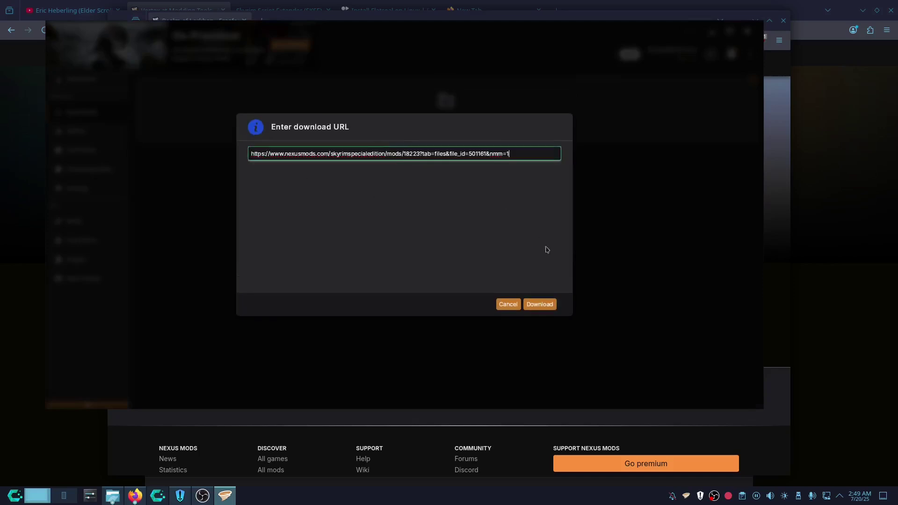
click(540, 304)
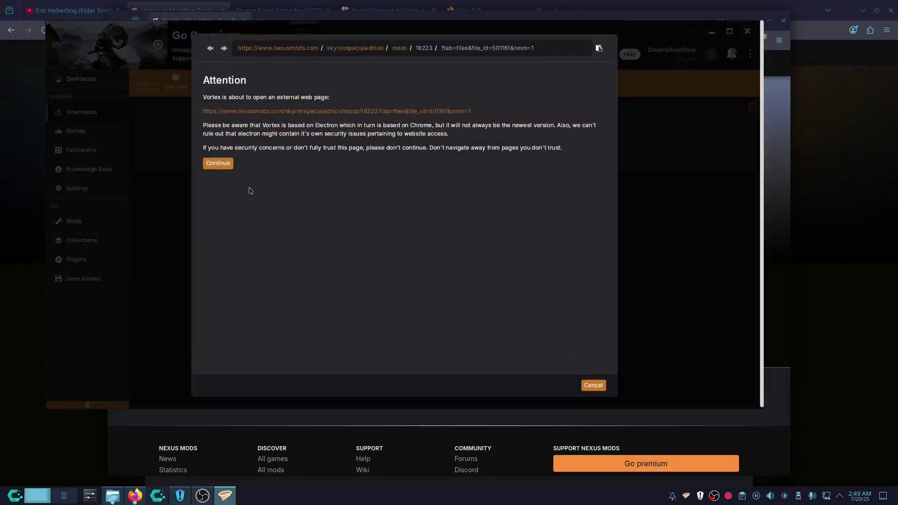
click(223, 163)
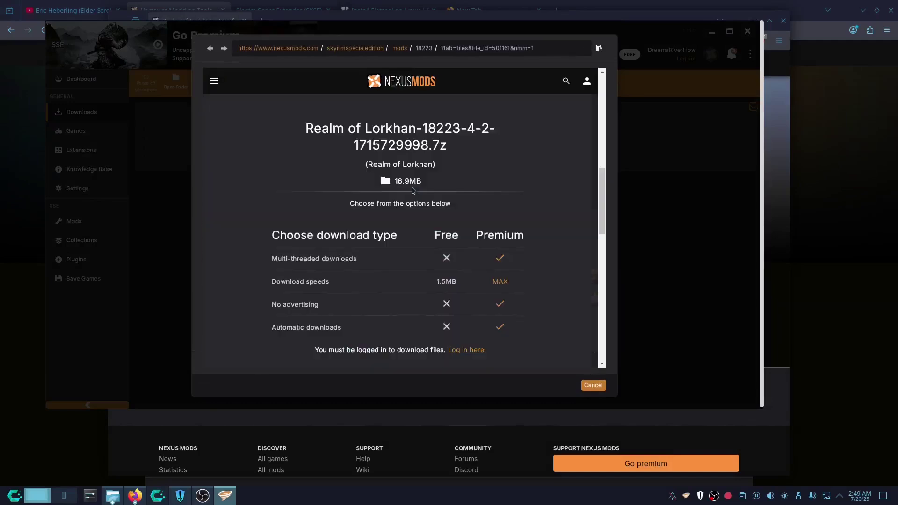
scroll(407, 251, down, 2)
scroll(398, 250, up, 1)
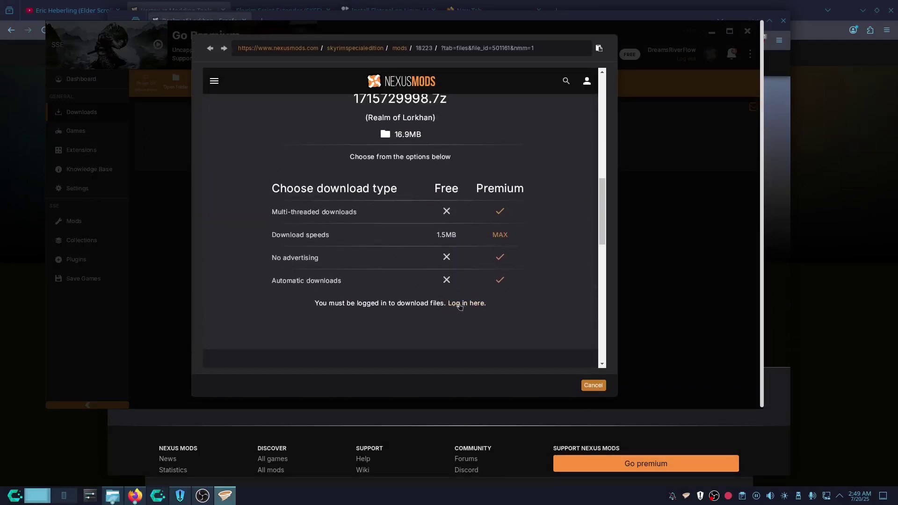
Step: Sign in with the account username and password, then start the free slow download
click(459, 304)
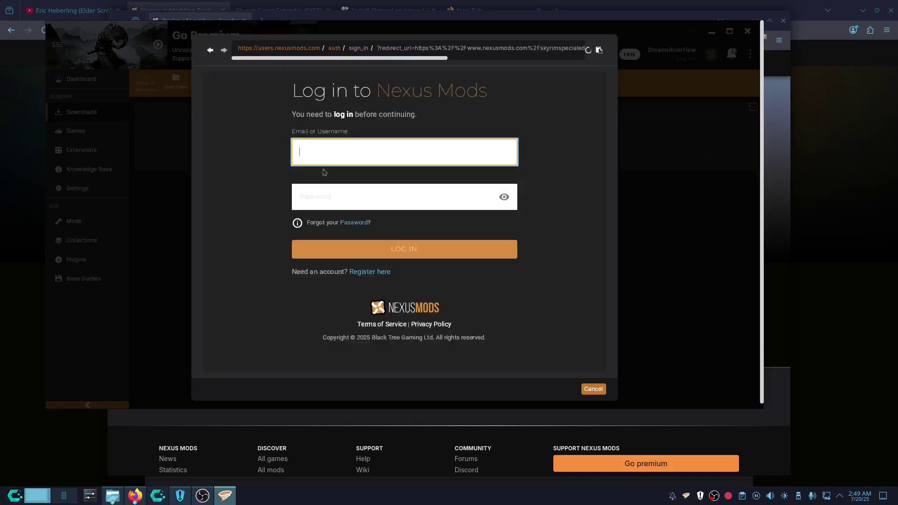
text(DreamsRiverFlow)
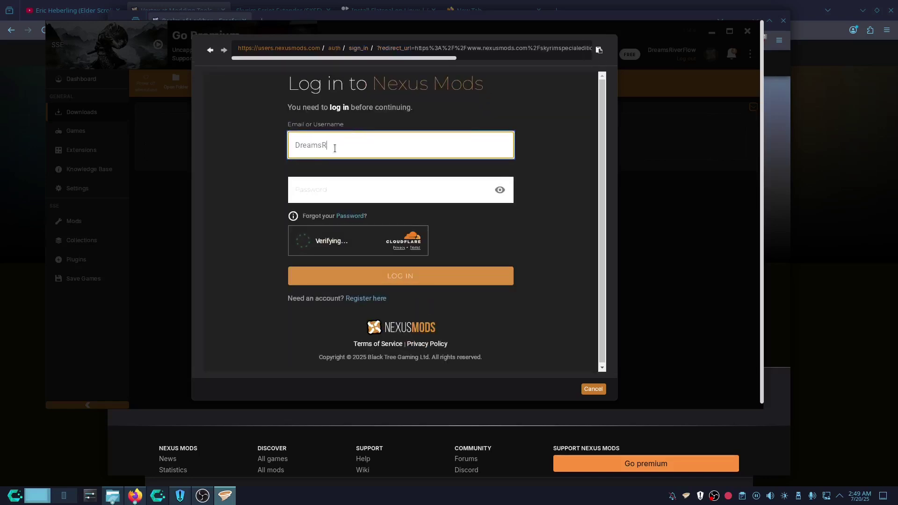
click(328, 180)
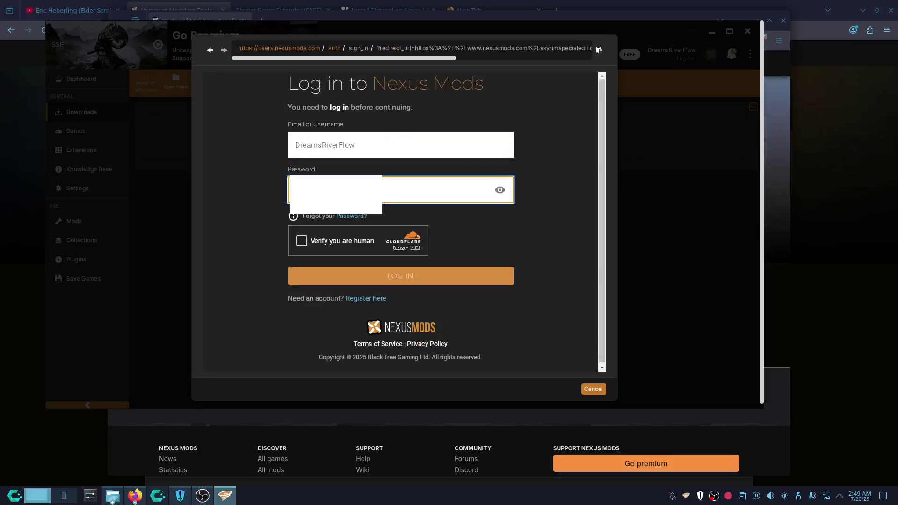
click(302, 241)
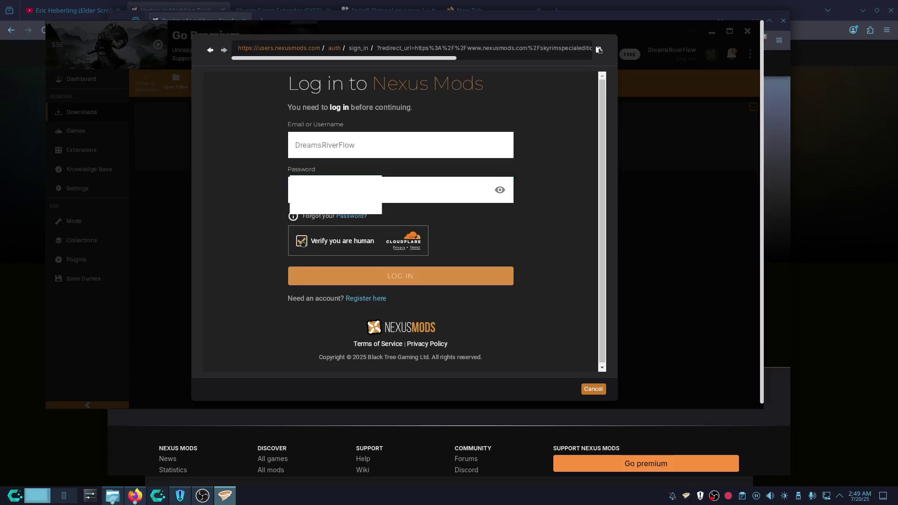
click(325, 280)
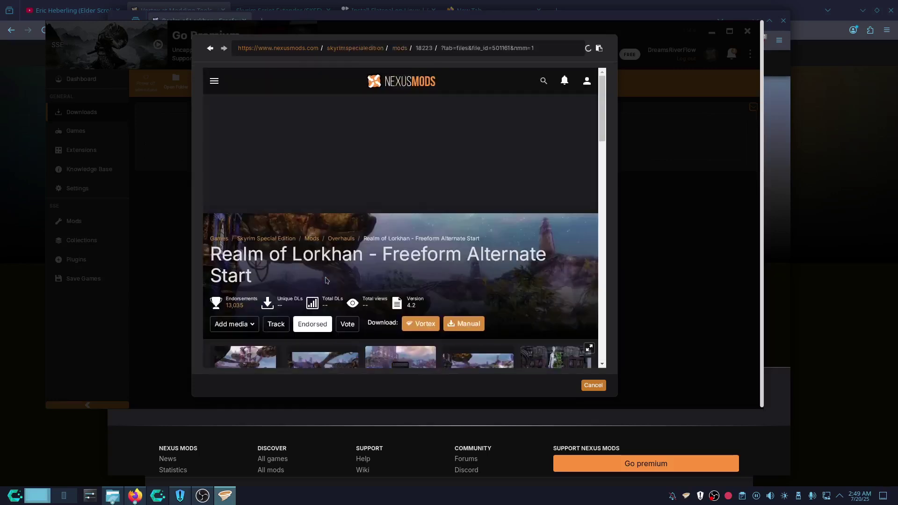
scroll(368, 195, down, 2)
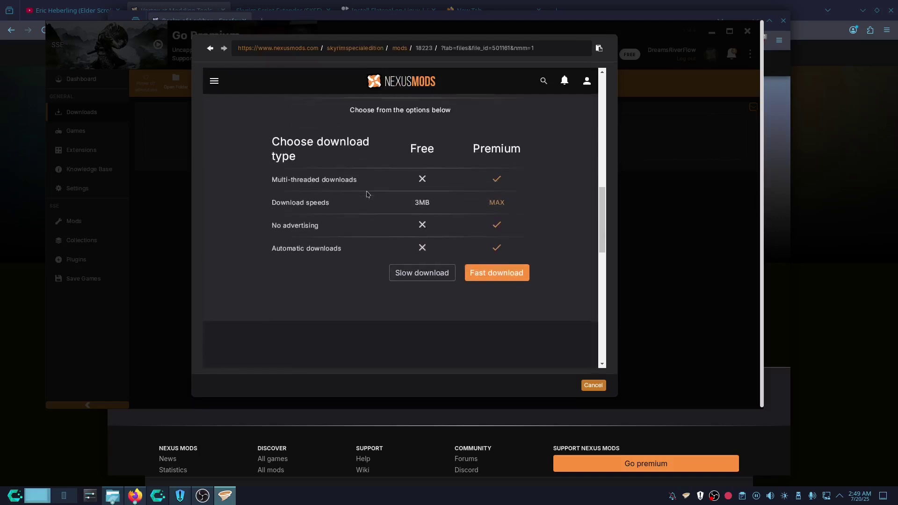
click(395, 273)
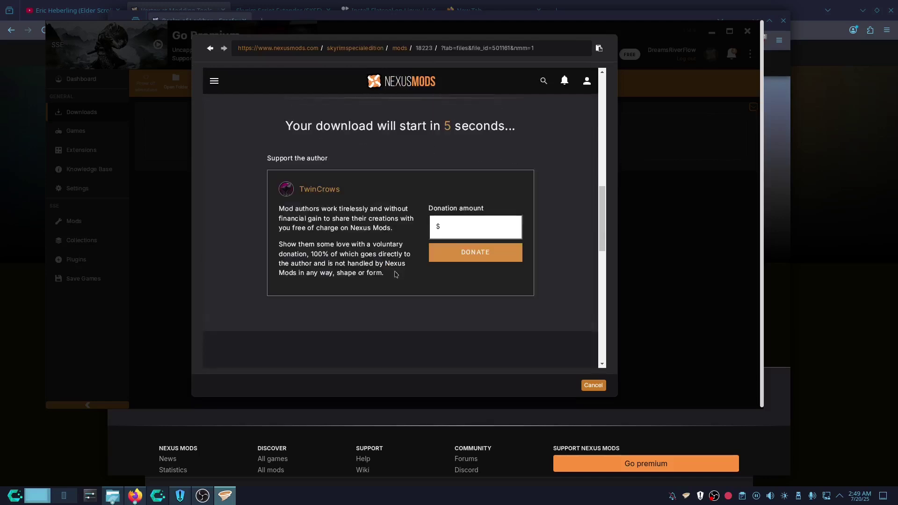
scroll(385, 237, up, 1)
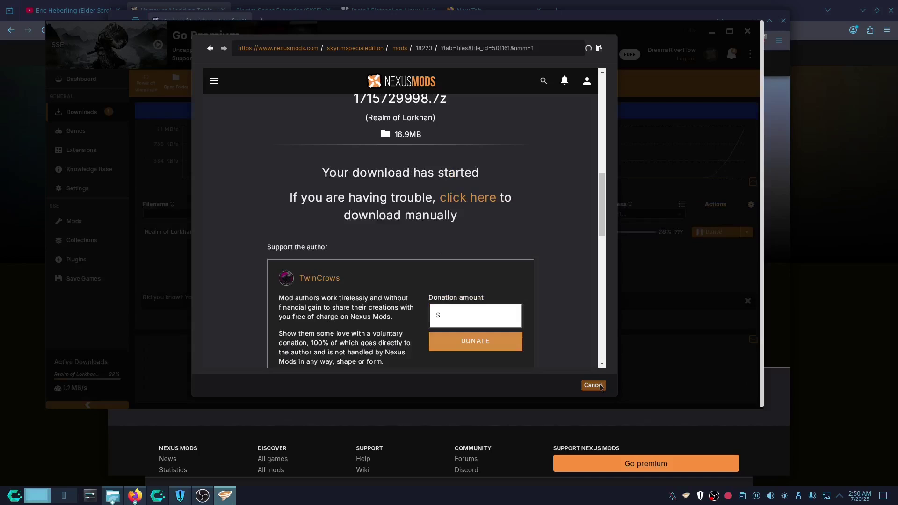
click(600, 386)
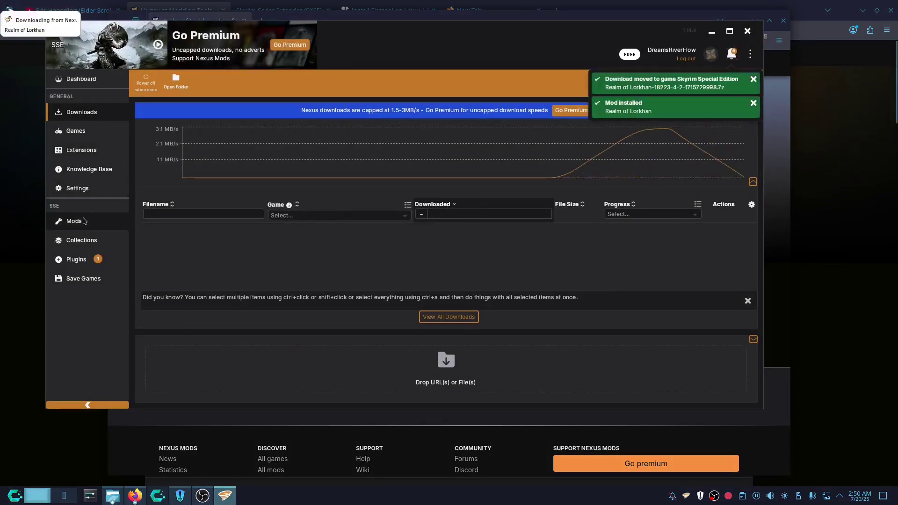
Step: In the Mods list, fix the 'Loose files may not get loaded' notification
click(74, 221)
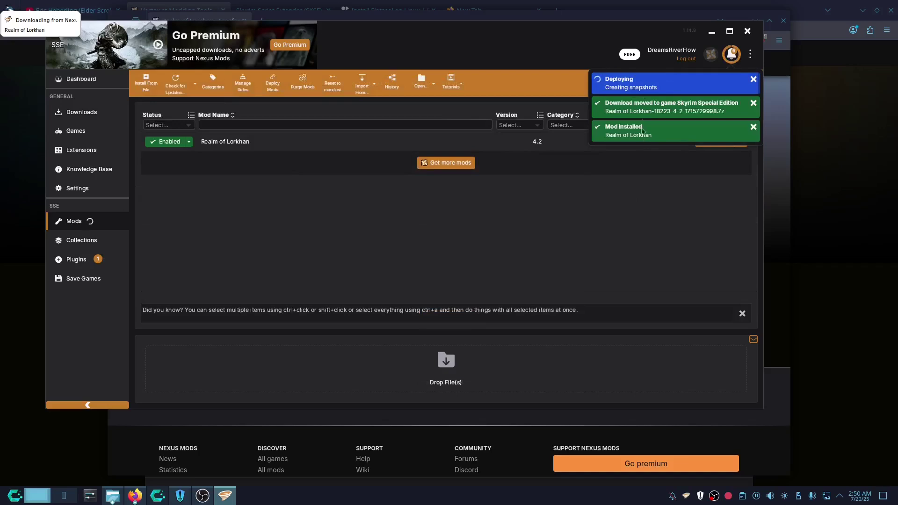
click(732, 54)
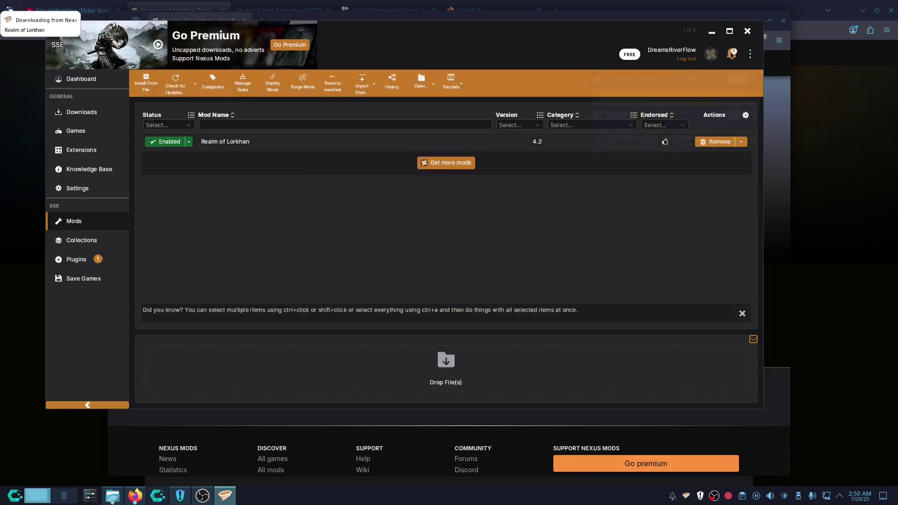
click(732, 54)
click(739, 98)
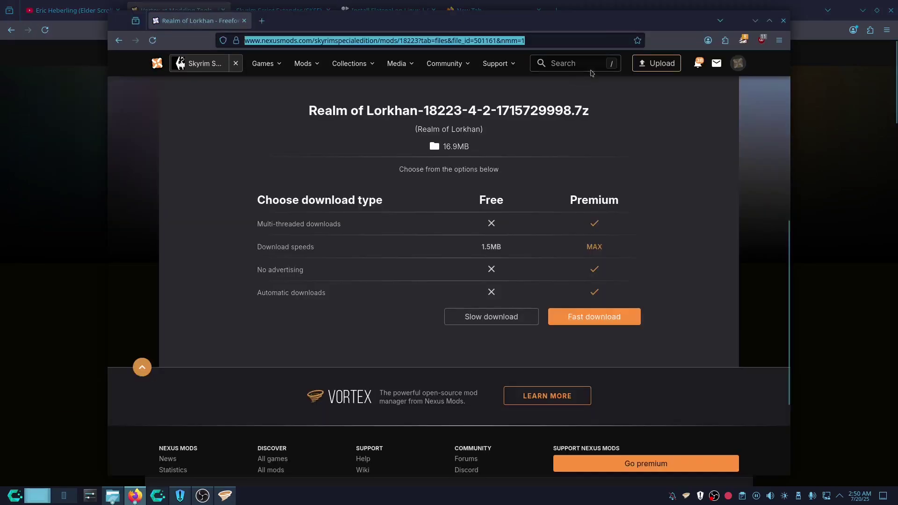
Step: Request SkyUI's mod-manager download despite the SKSE64 notice and copy the page address
key(/)
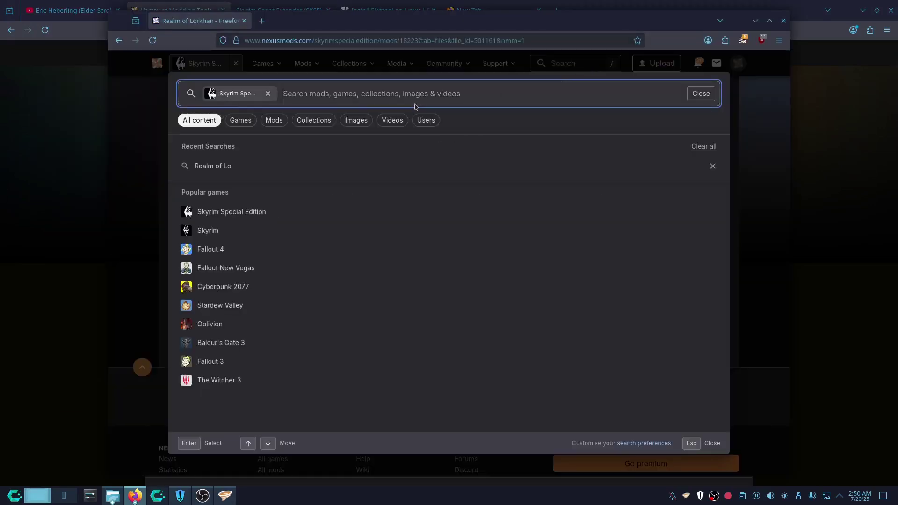
text(SkyUI)
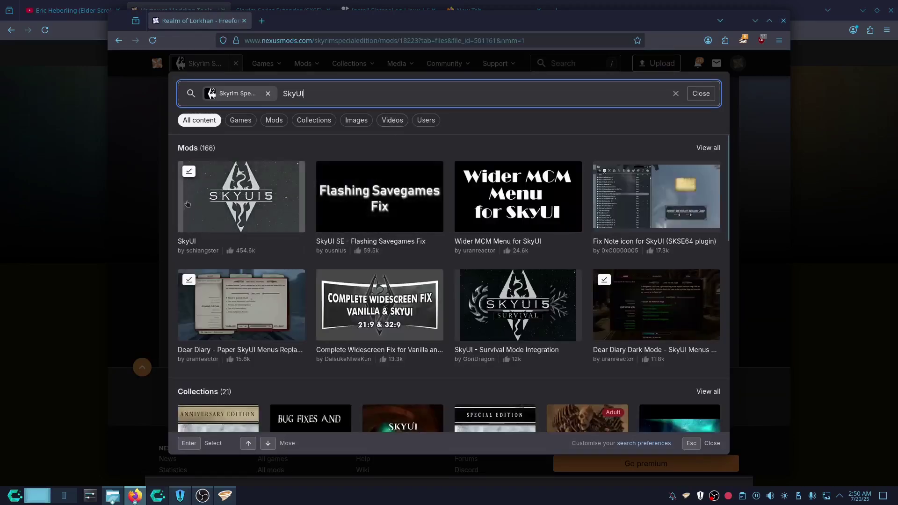
click(185, 205)
click(223, 332)
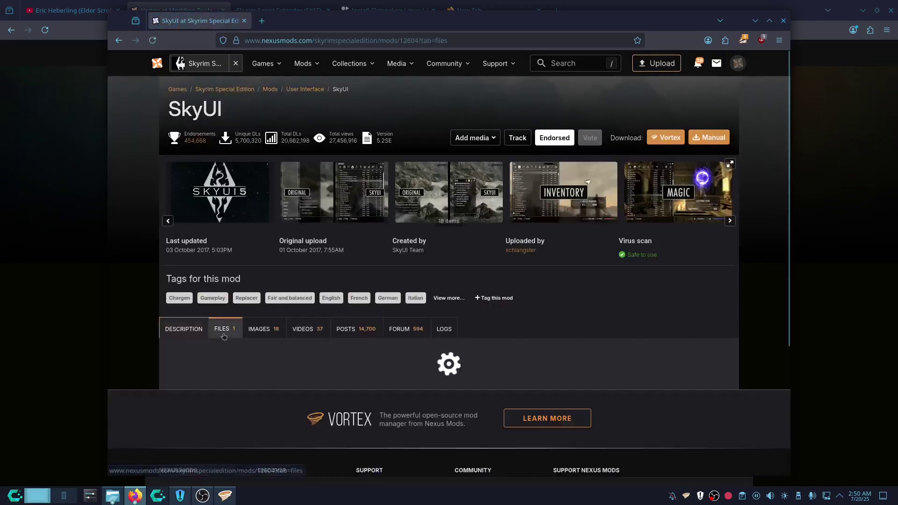
scroll(289, 374, down, 2)
click(273, 442)
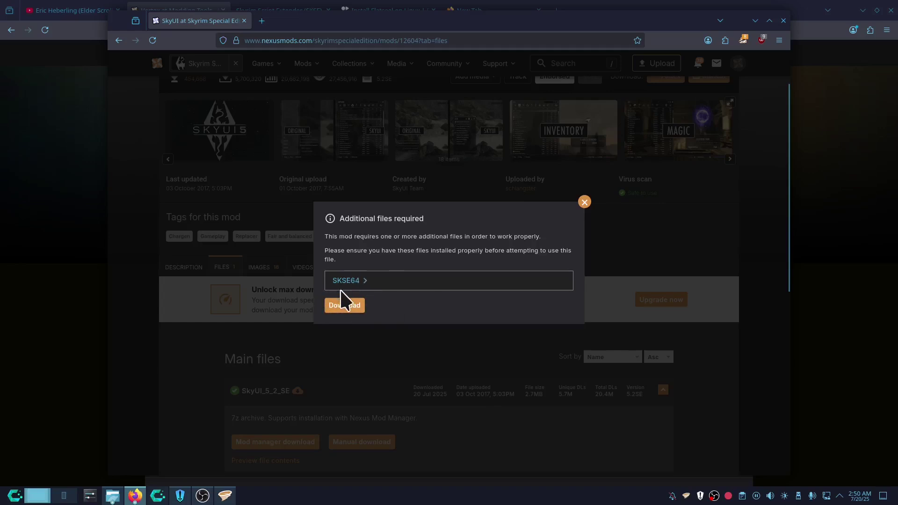
click(357, 305)
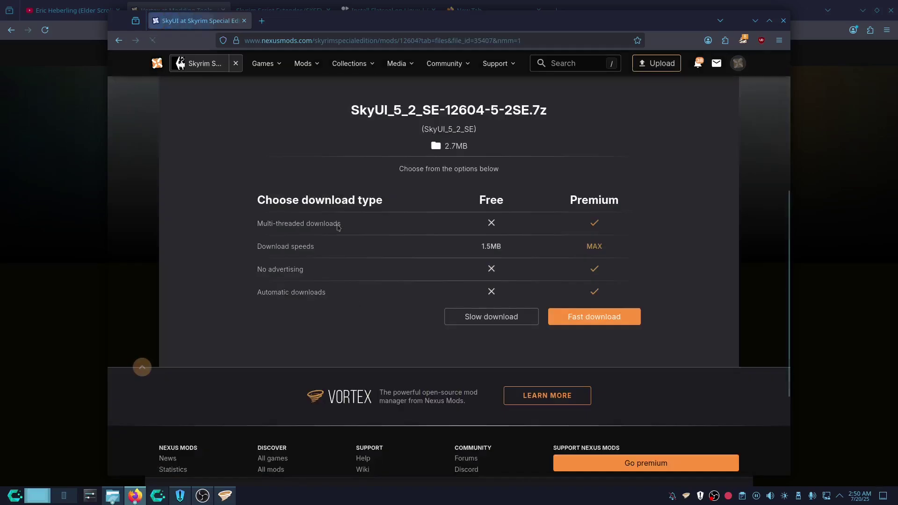
click(301, 34)
key(ctrl+c)
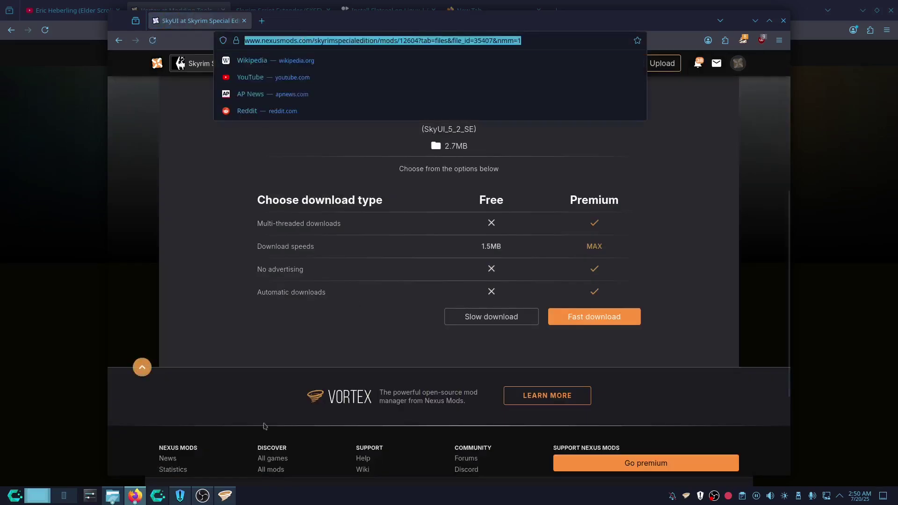
click(225, 495)
click(66, 112)
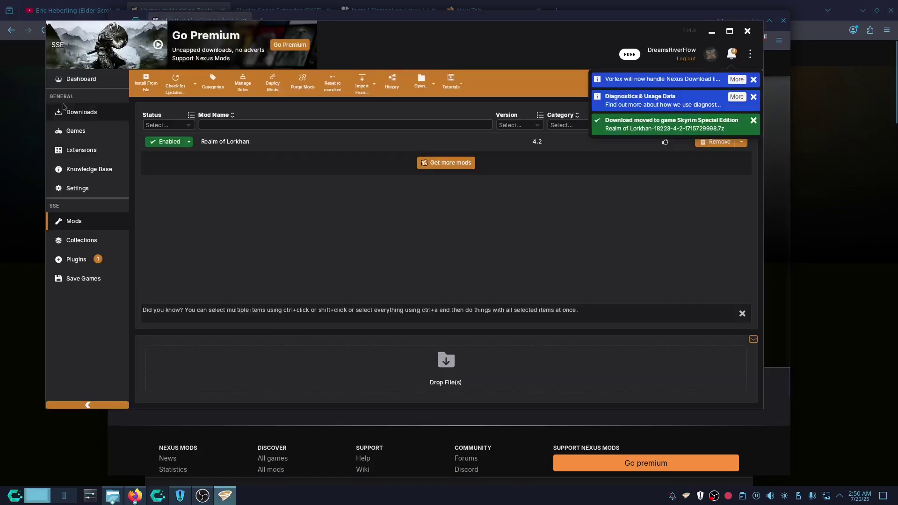
Step: Download SkyUI_5_2_SE from the pasted address via slow download, then view the mods list
click(314, 357)
key(ctrl+v)
click(539, 304)
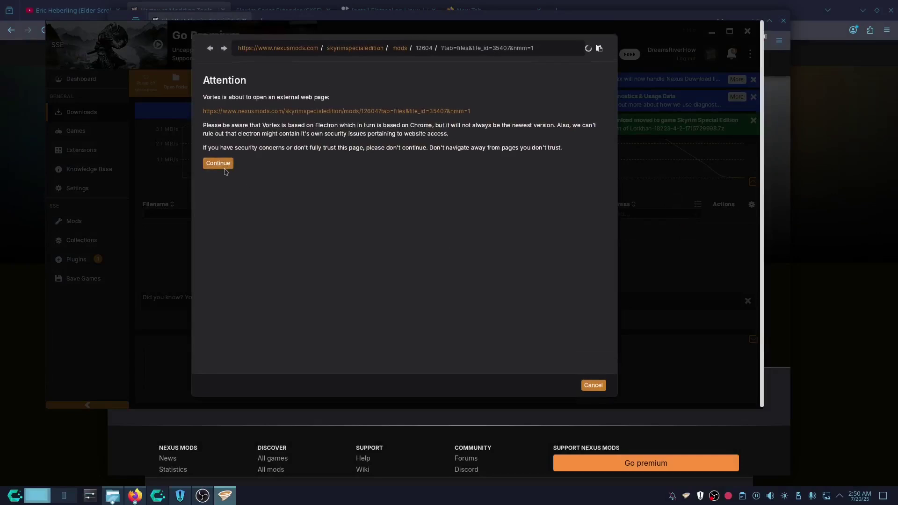
click(222, 161)
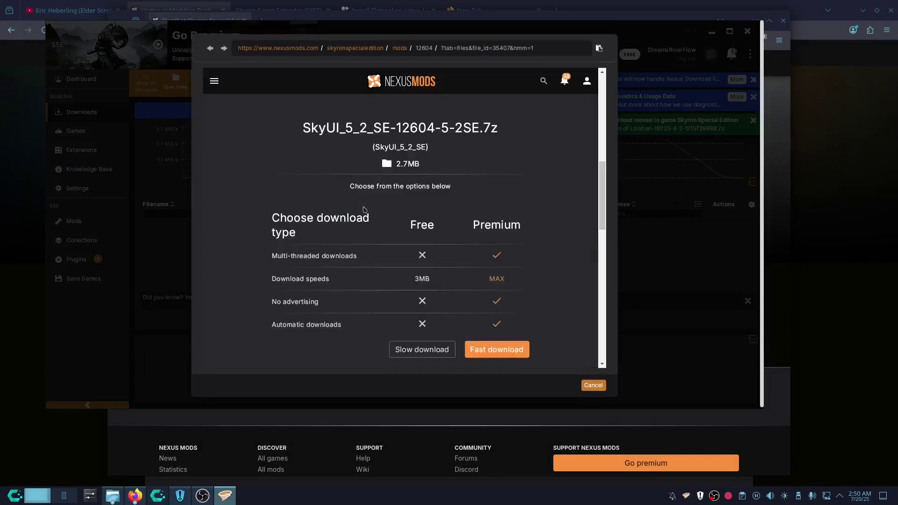
scroll(357, 245, down, 2)
click(406, 208)
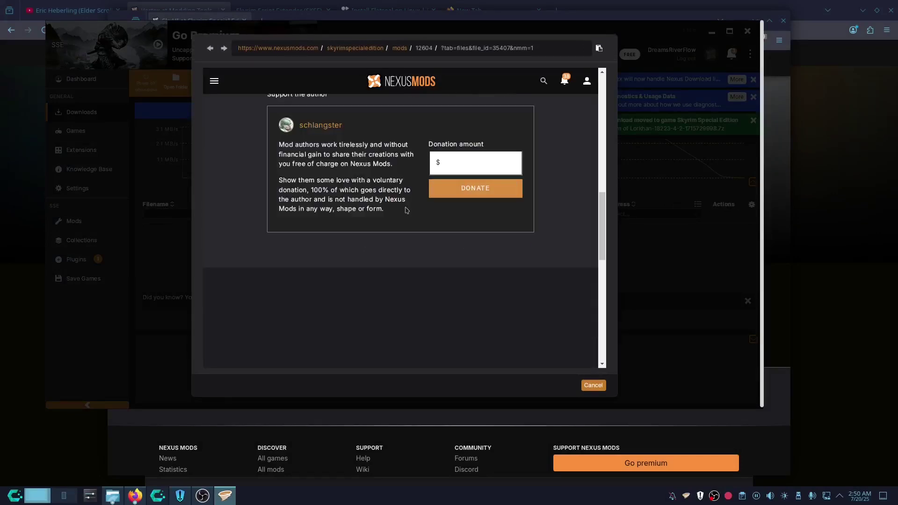
scroll(388, 209, up, 3)
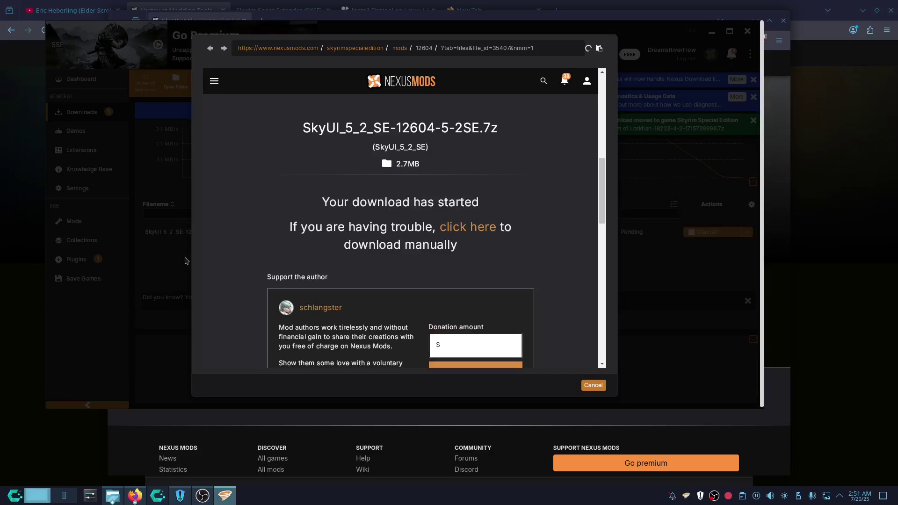
click(593, 385)
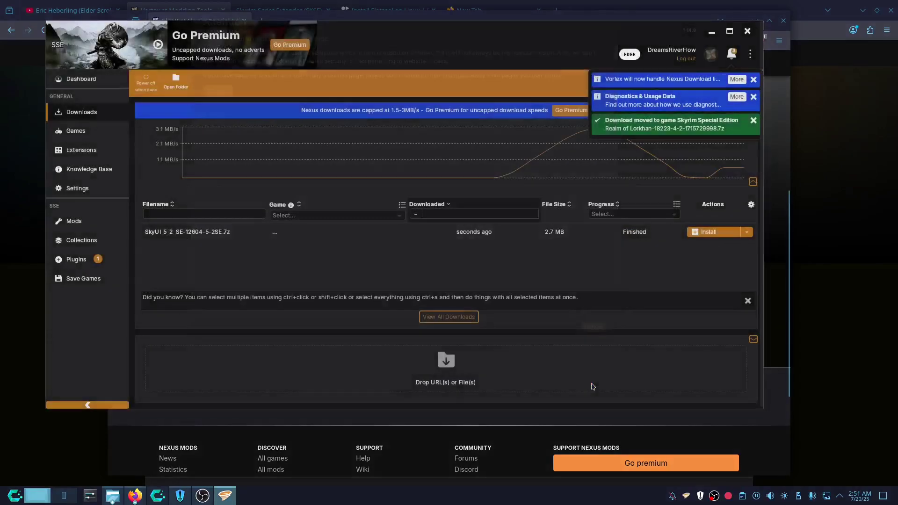
click(100, 226)
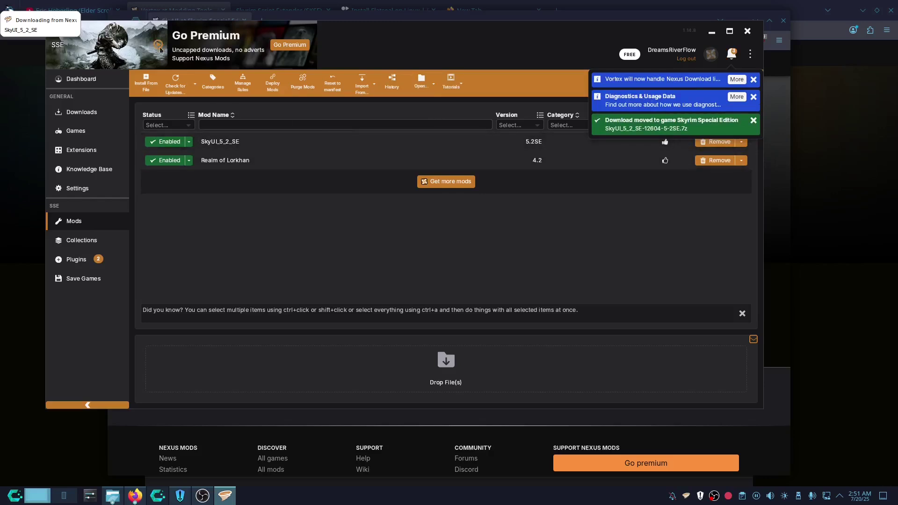
Step: Close Vortex and launch Skyrim Special Edition from the Heroic library with PLAY NOW
click(748, 32)
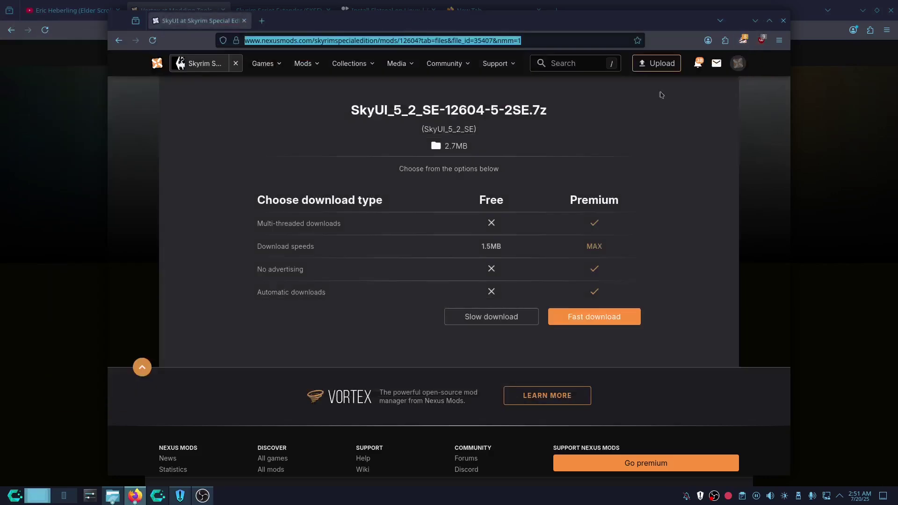
click(180, 496)
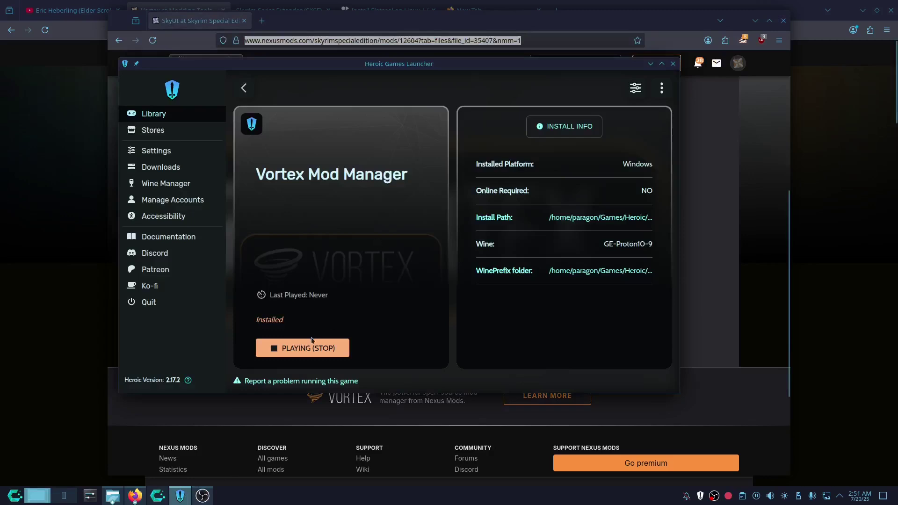
click(246, 93)
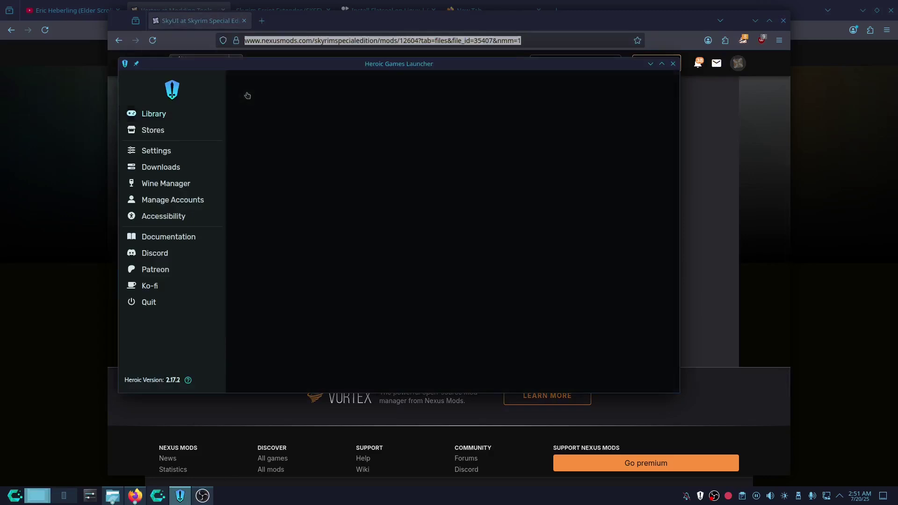
click(280, 202)
click(304, 347)
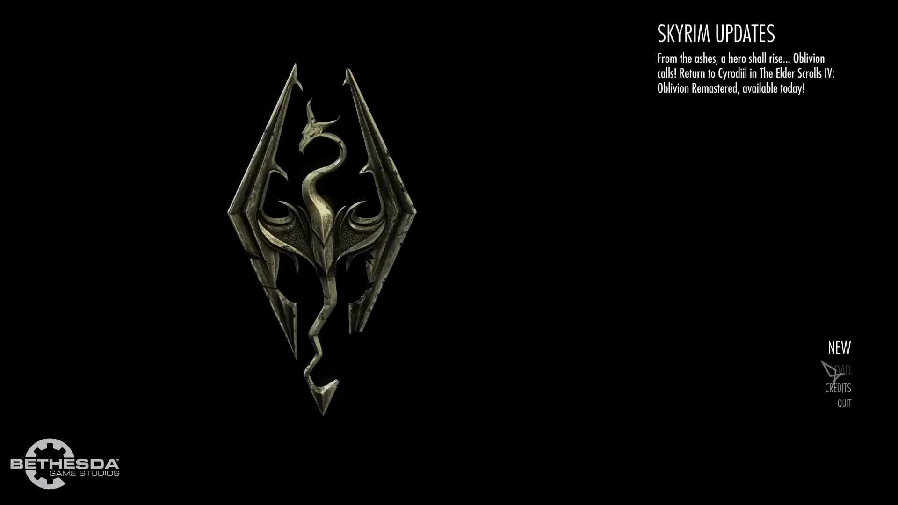
Step: Start a new game with Creations loaded, then back out of naming to keep customising
click(825, 358)
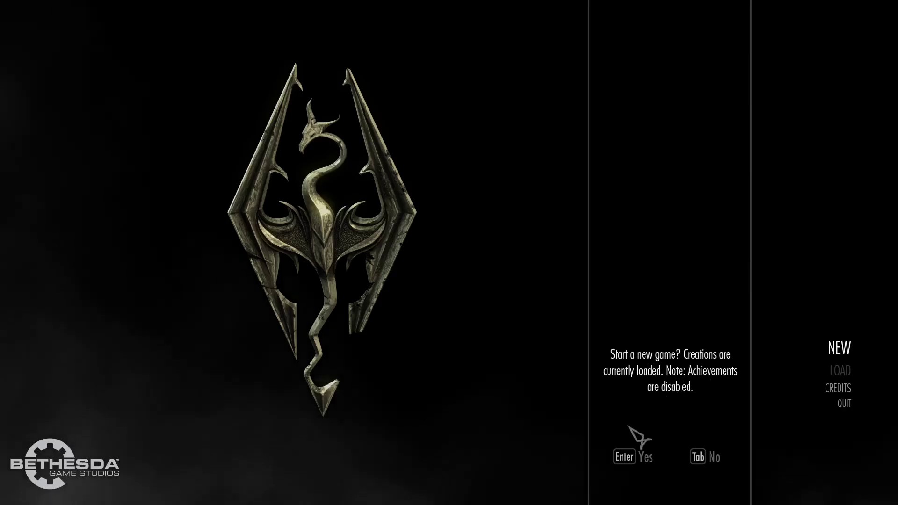
click(649, 458)
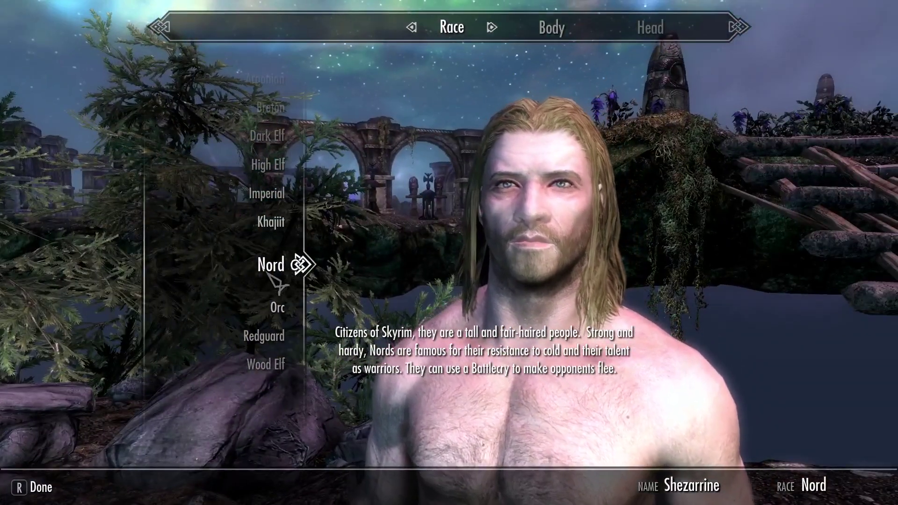
key(r)
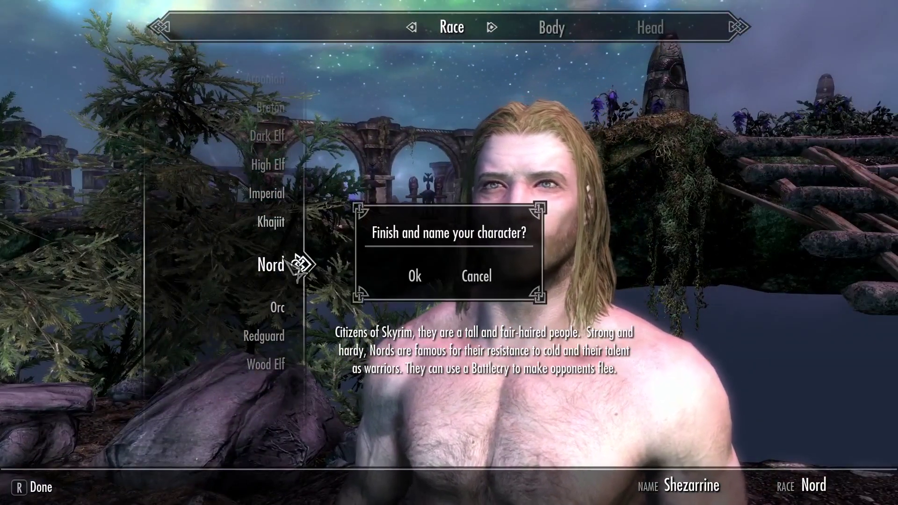
click(414, 276)
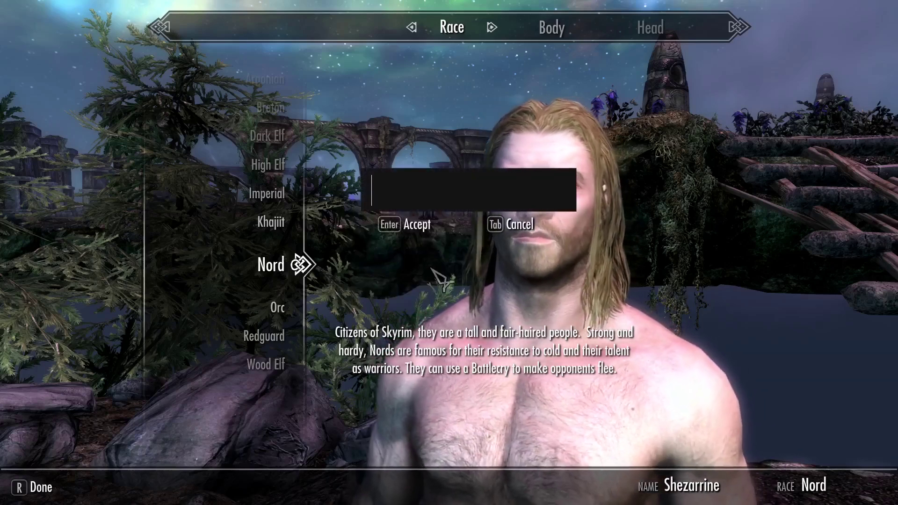
key(Tab)
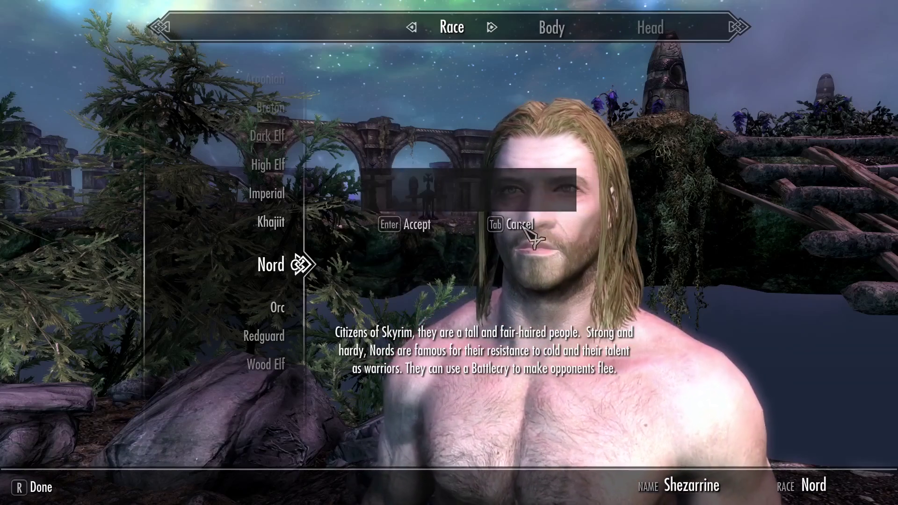
Step: Choose the Argonian race and finish character creation to reach name entry
scroll(276, 299, up, 3)
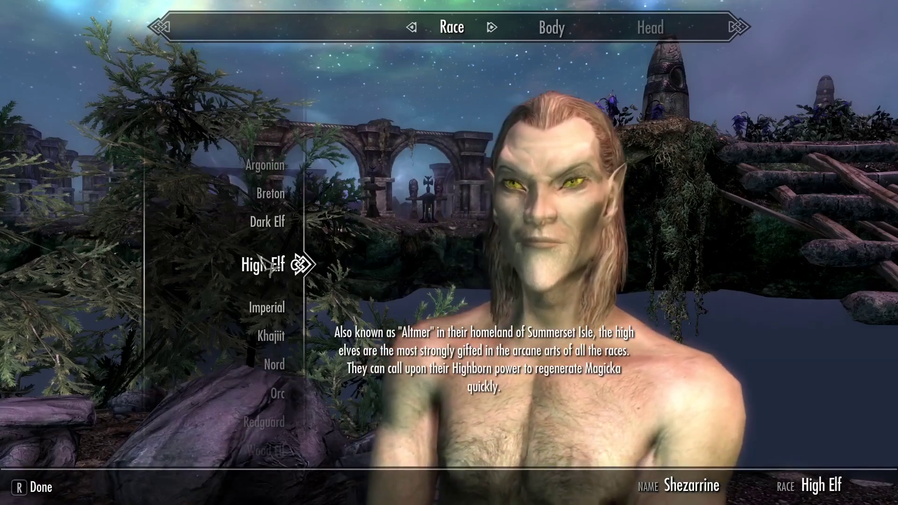
scroll(271, 295, down, 1)
scroll(276, 285, down, 1)
scroll(281, 288, up, 3)
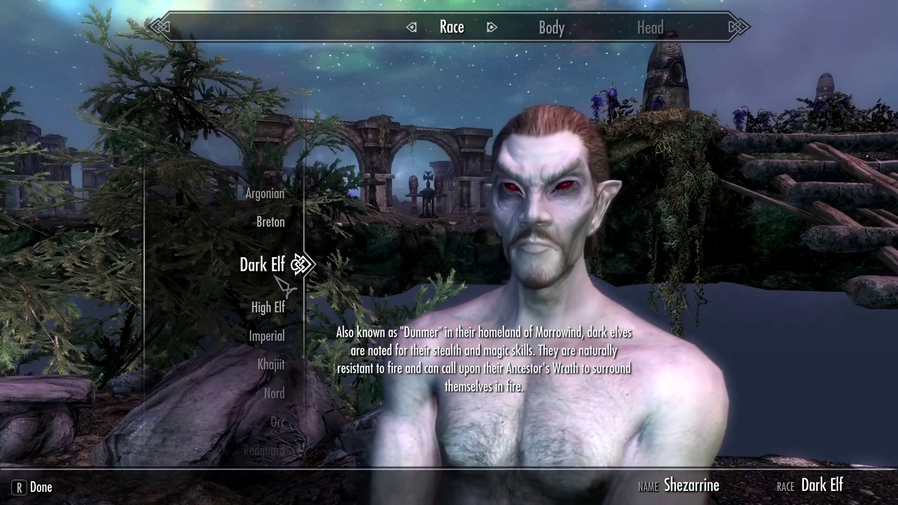
scroll(276, 278, up, 1)
scroll(276, 278, down, 1)
scroll(280, 271, up, 2)
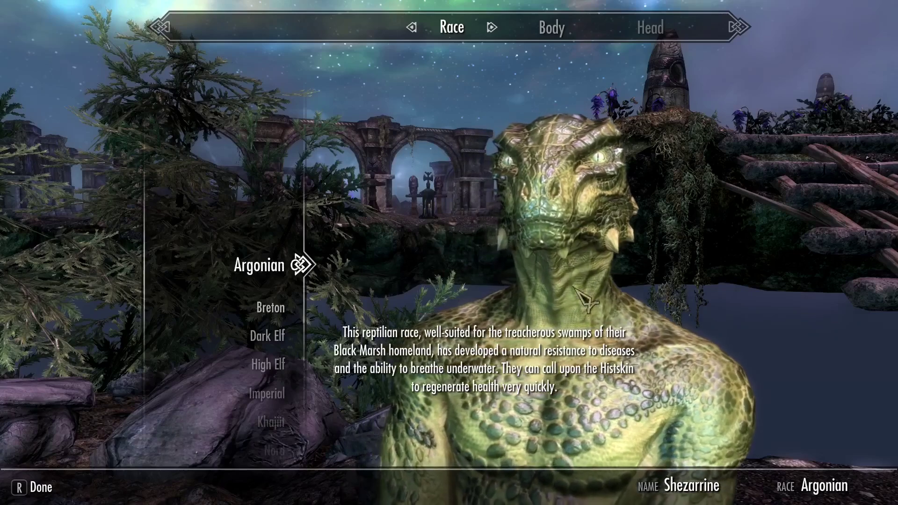
key(r)
key(Return)
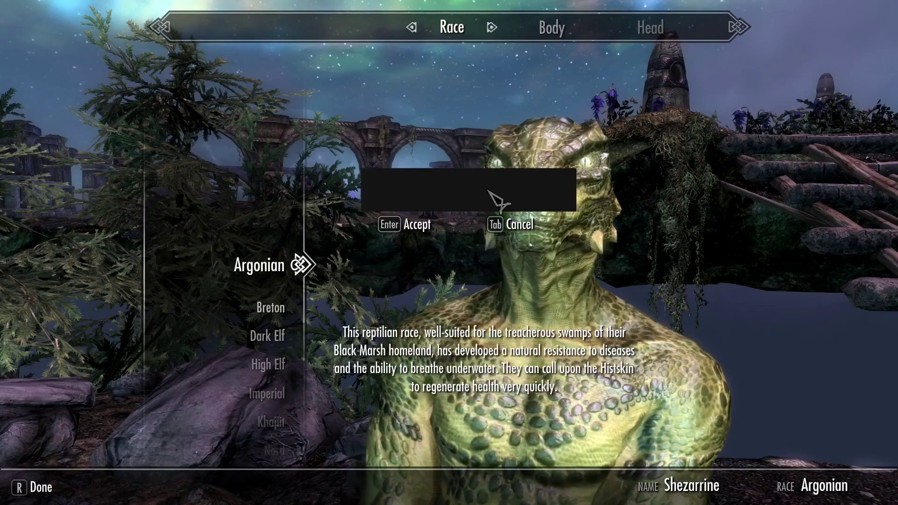
Step: Name the character ArgonianButler and enter the world
text(Argoon)
key(BackSpace)
key(BackSpace)
key(BackSpace)
key(BackSpace)
key(BackSpace)
text(rgonin)
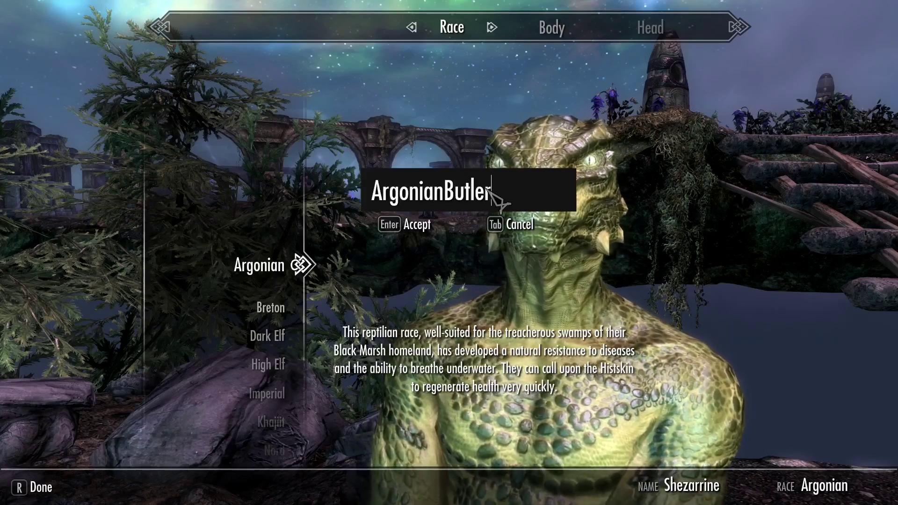
click(424, 225)
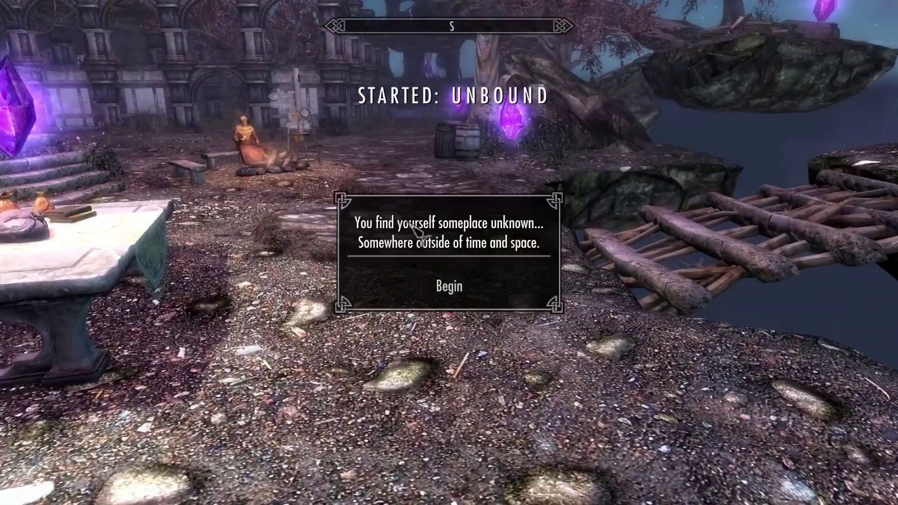
Step: Dismiss the arrival message and check the Mod Configuration menu from the journal's System page
click(449, 286)
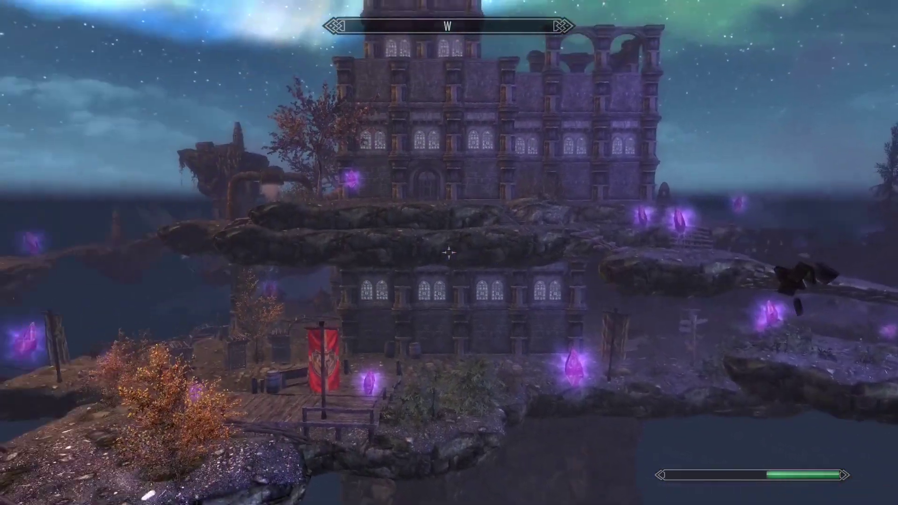
key(j)
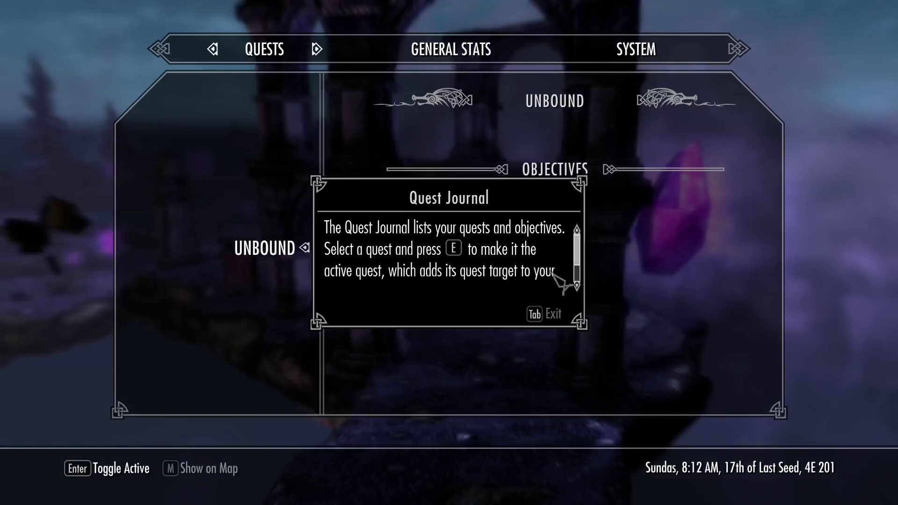
click(639, 56)
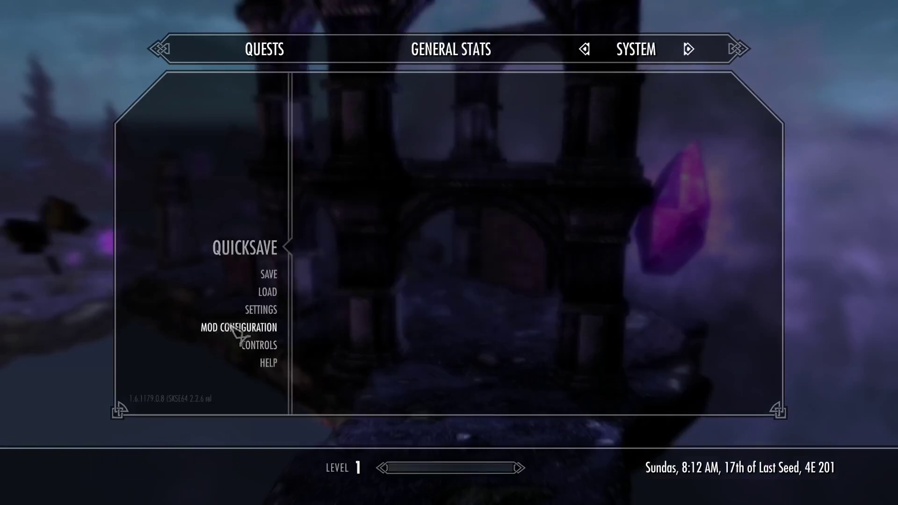
click(251, 328)
key(Tab)
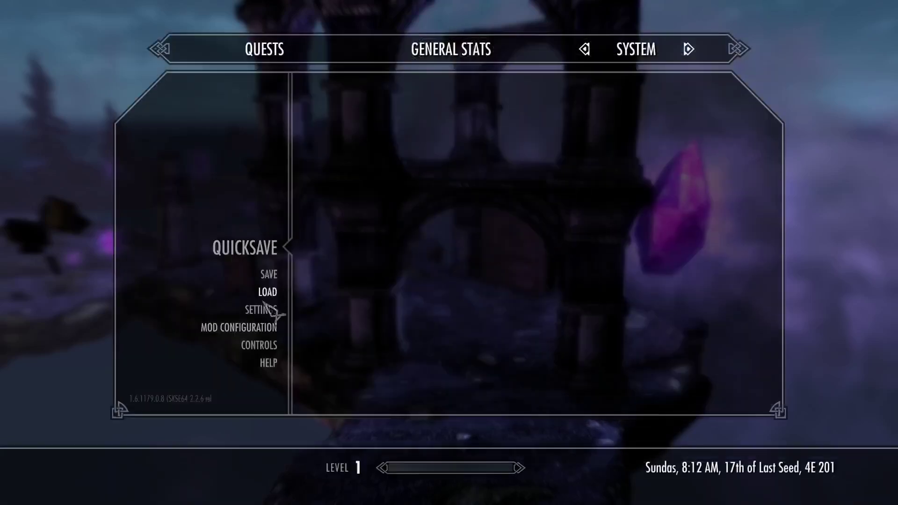
Step: Lower the brightness in Settings > Display, save, and return to the game
scroll(271, 346, down, 3)
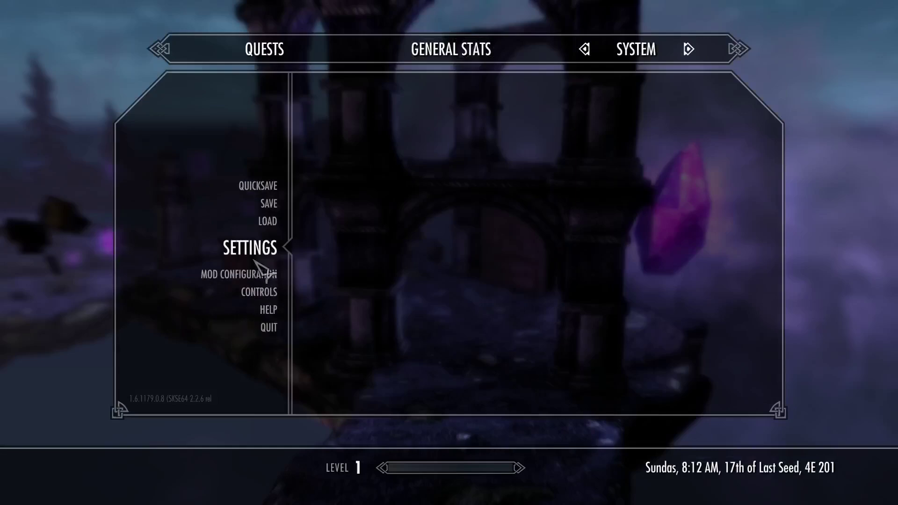
scroll(256, 264, up, 2)
scroll(262, 308, down, 1)
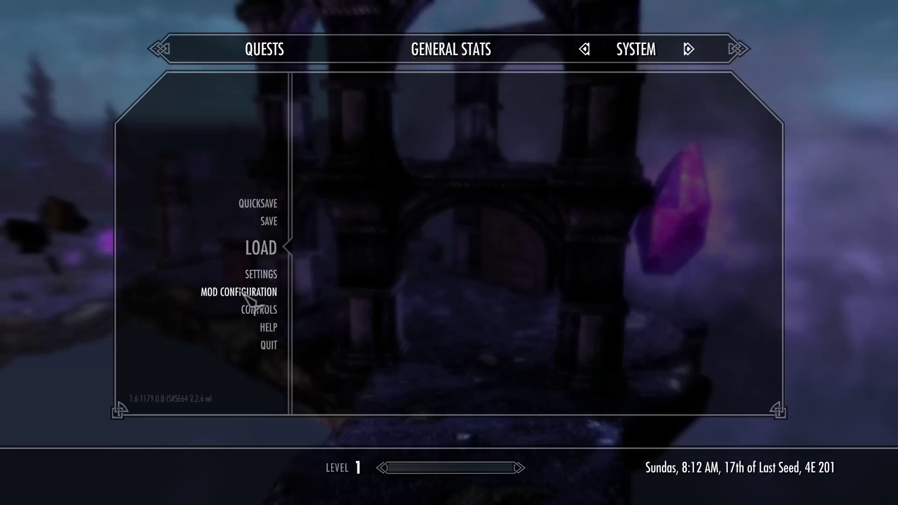
scroll(274, 301, down, 1)
scroll(276, 294, up, 1)
click(273, 278)
click(347, 163)
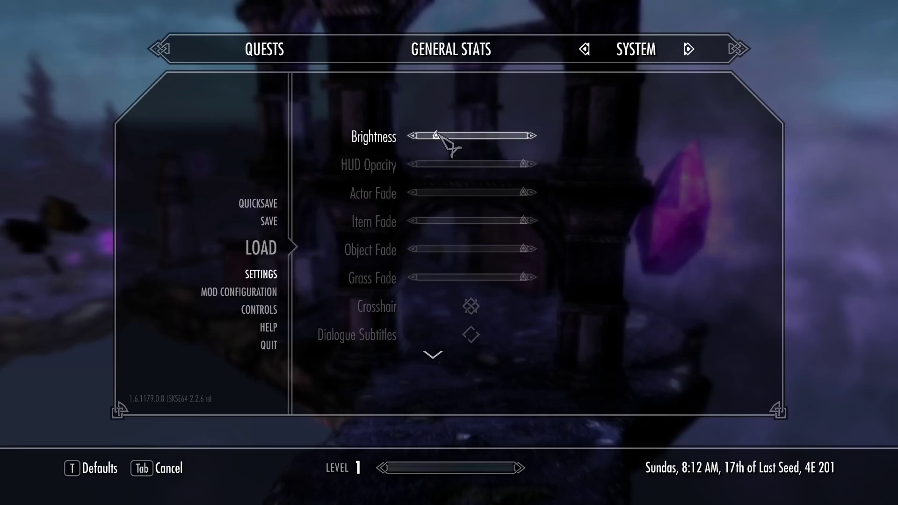
key(Tab)
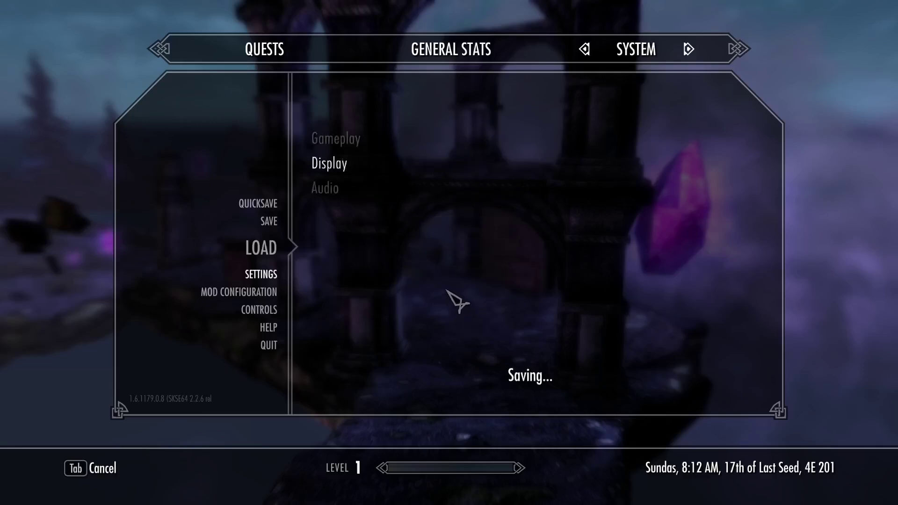
key(Tab)
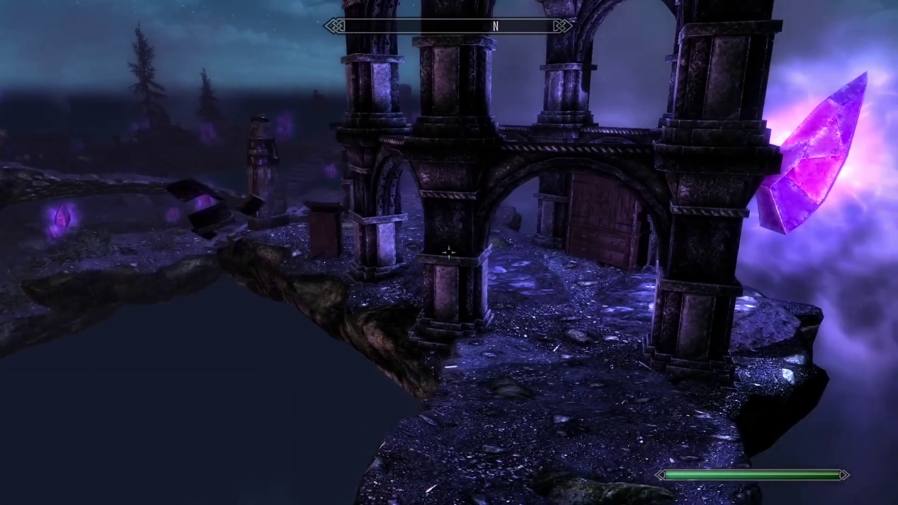
Step: Review the Gameplay and Audio settings, then return to the game
key(j)
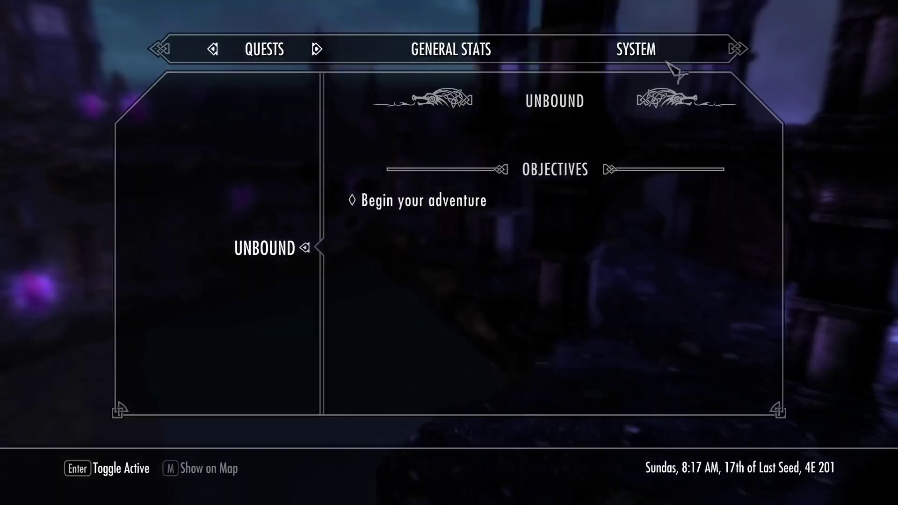
click(626, 49)
click(252, 311)
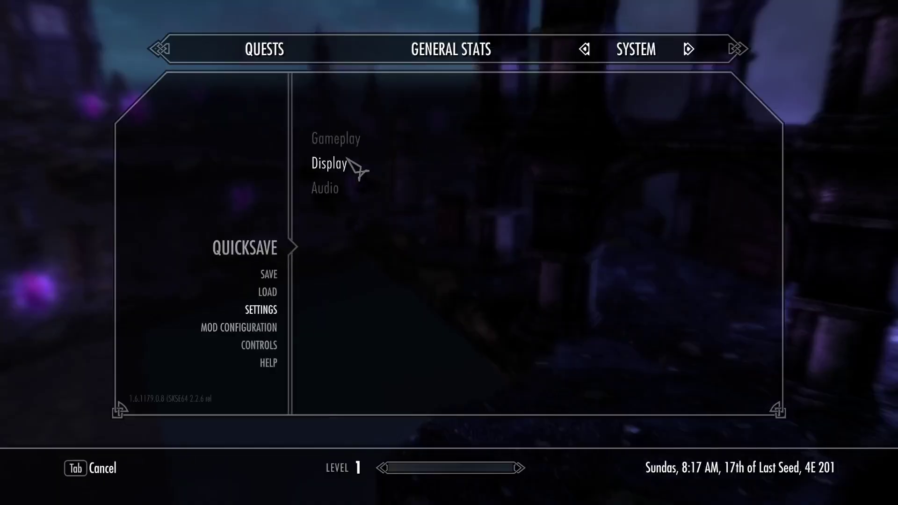
click(347, 143)
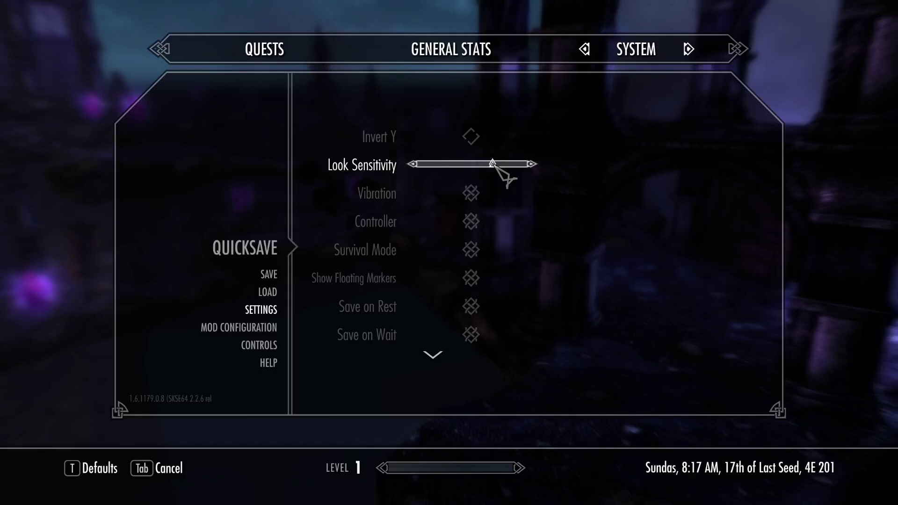
key(Tab)
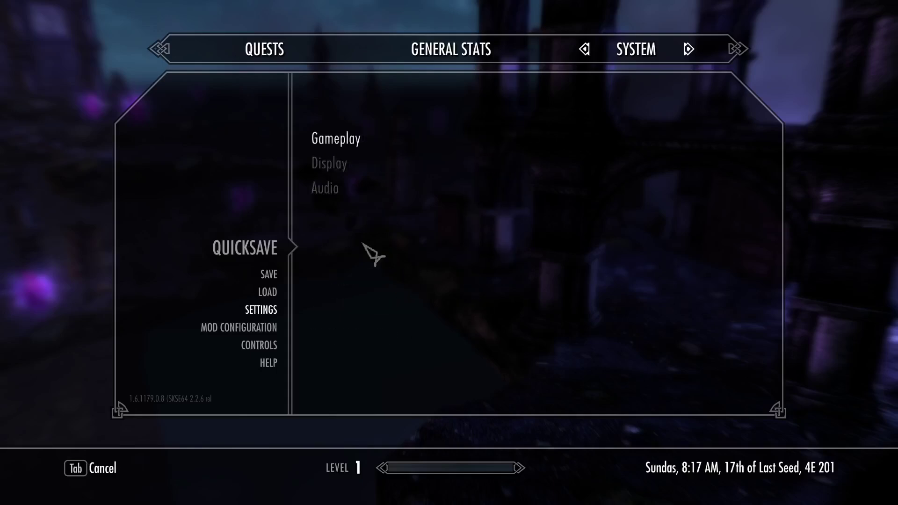
click(323, 189)
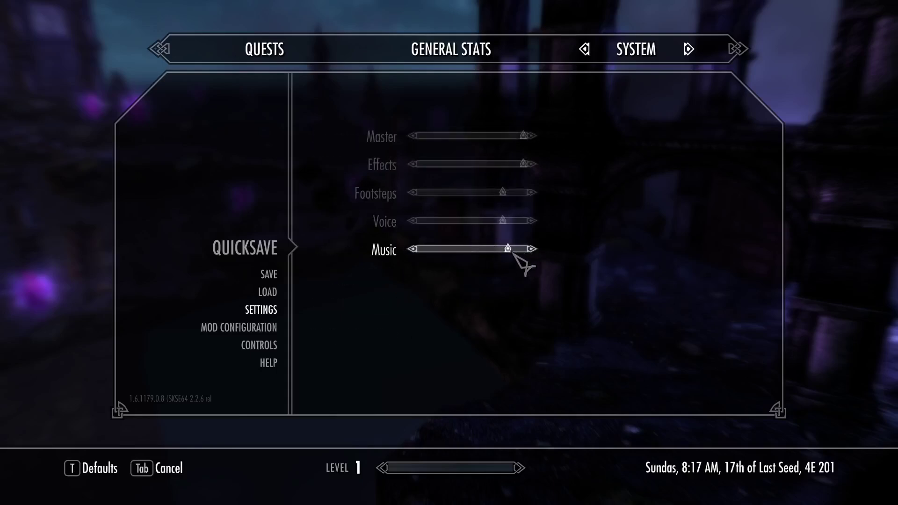
key(Tab)
key(Escape)
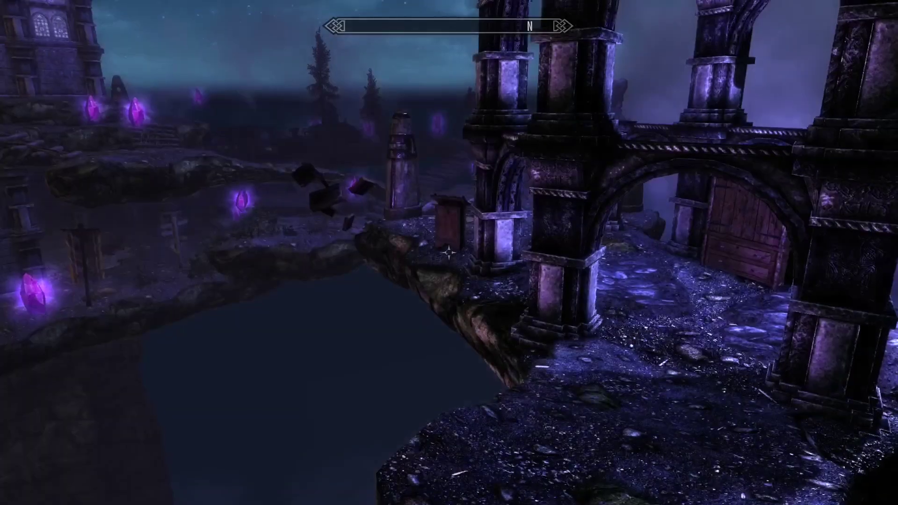
Step: Travel through the crystal portal to Whiterun, declining Survival Mode
key(w)
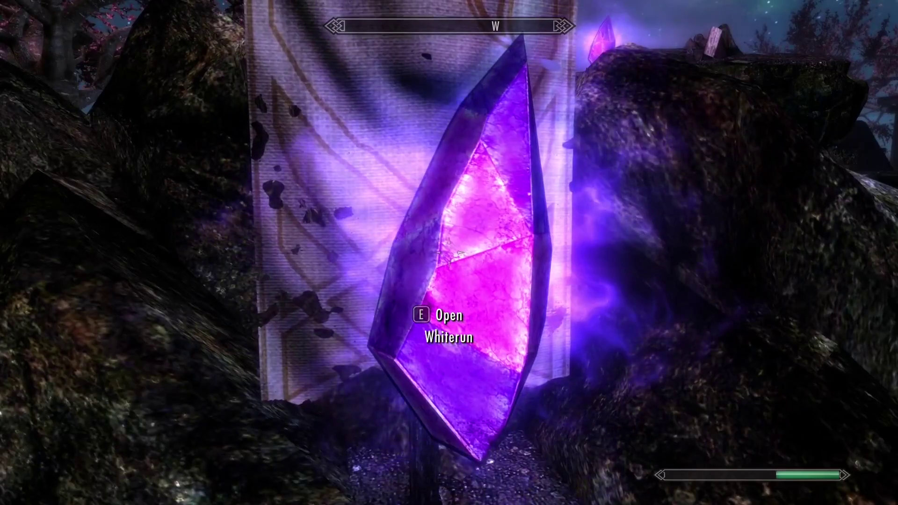
key(e)
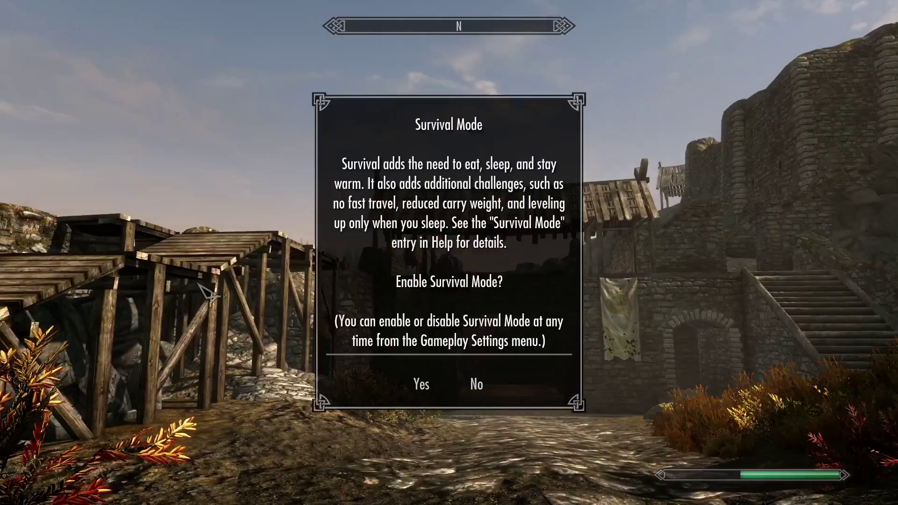
click(480, 391)
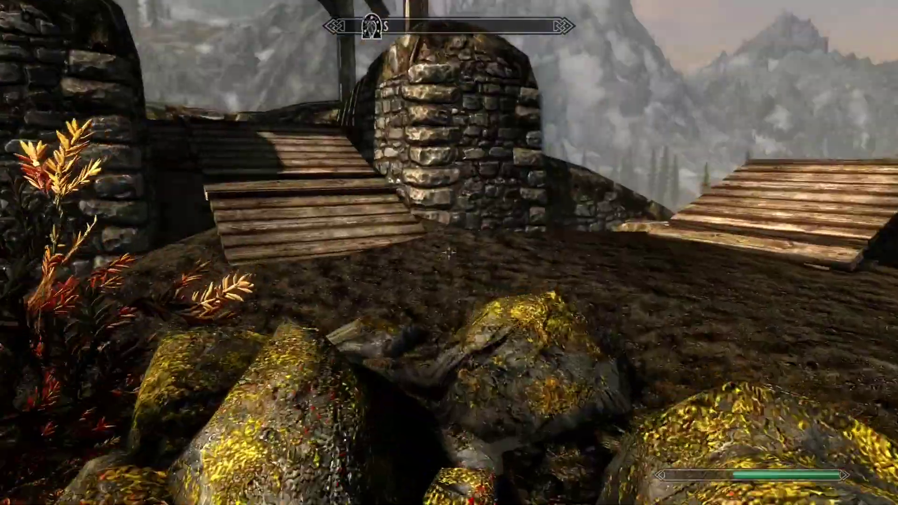